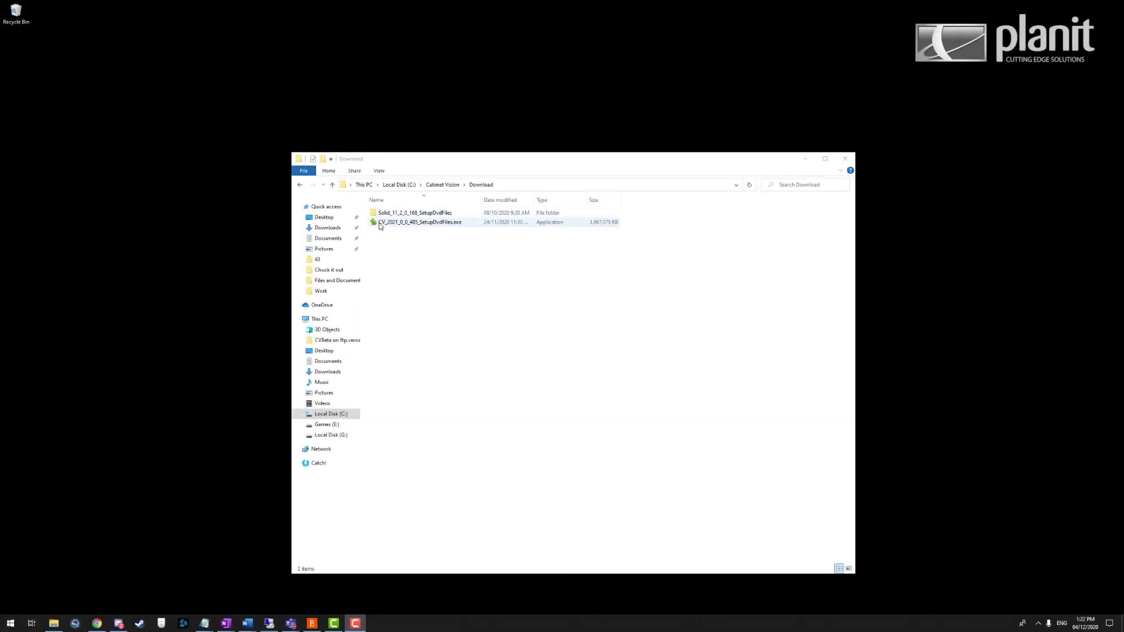
- Open the User Account Control settings and confirm the notification level as Never notify
{"action": "left_click", "coordinate": [379, 224]}
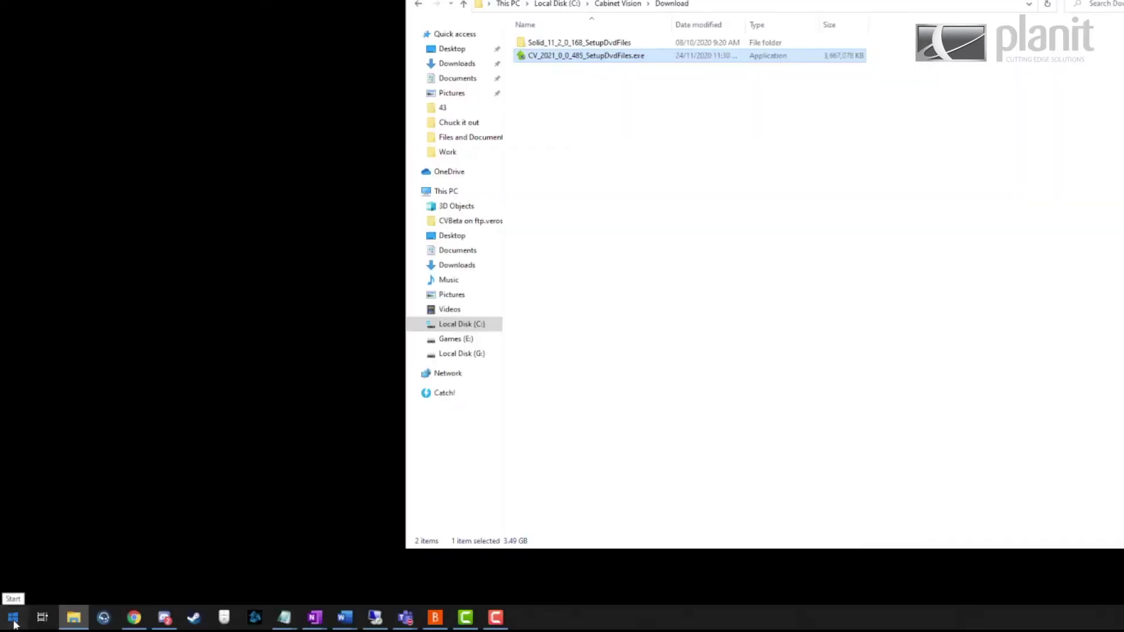
{"action": "left_click", "coordinate": [10, 625]}
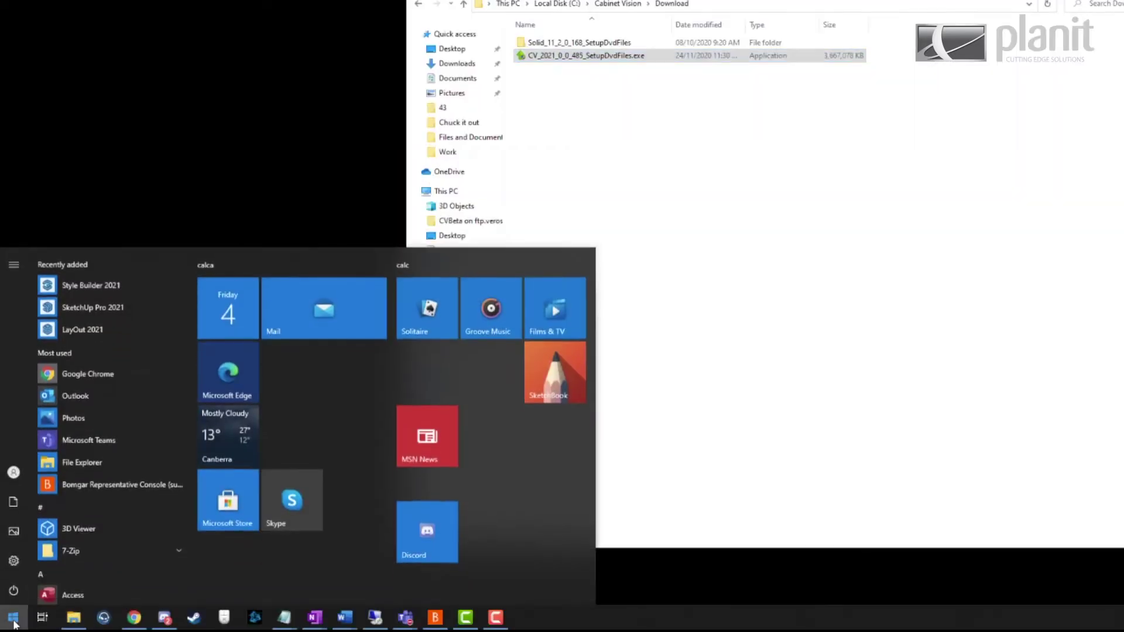
{"action": "type", "text": "uac"}
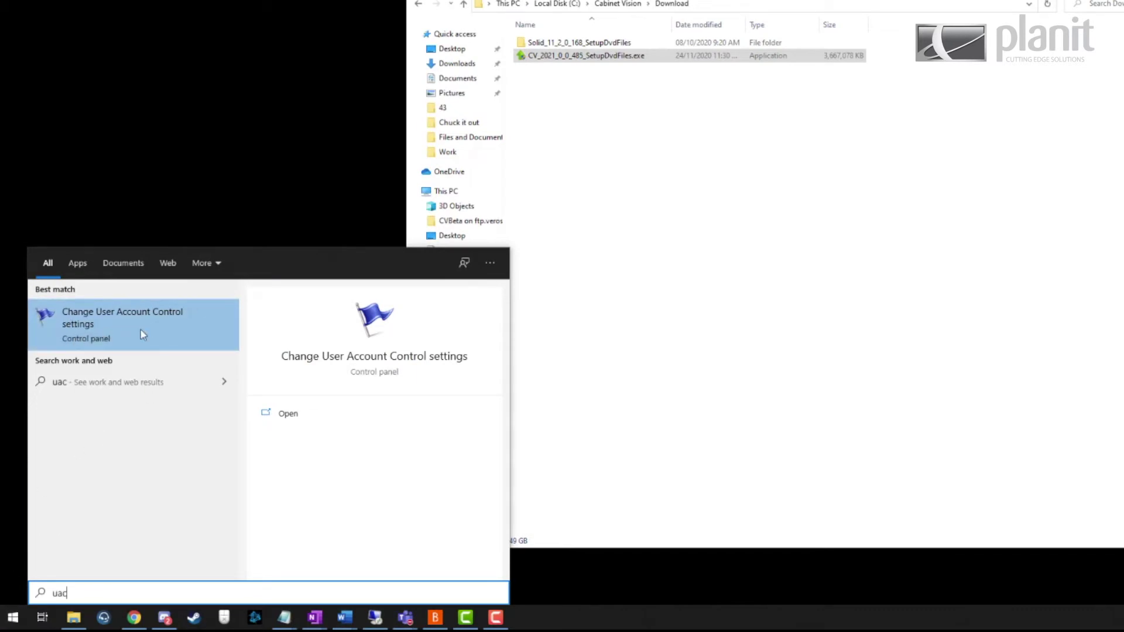
{"action": "left_click", "coordinate": [113, 325]}
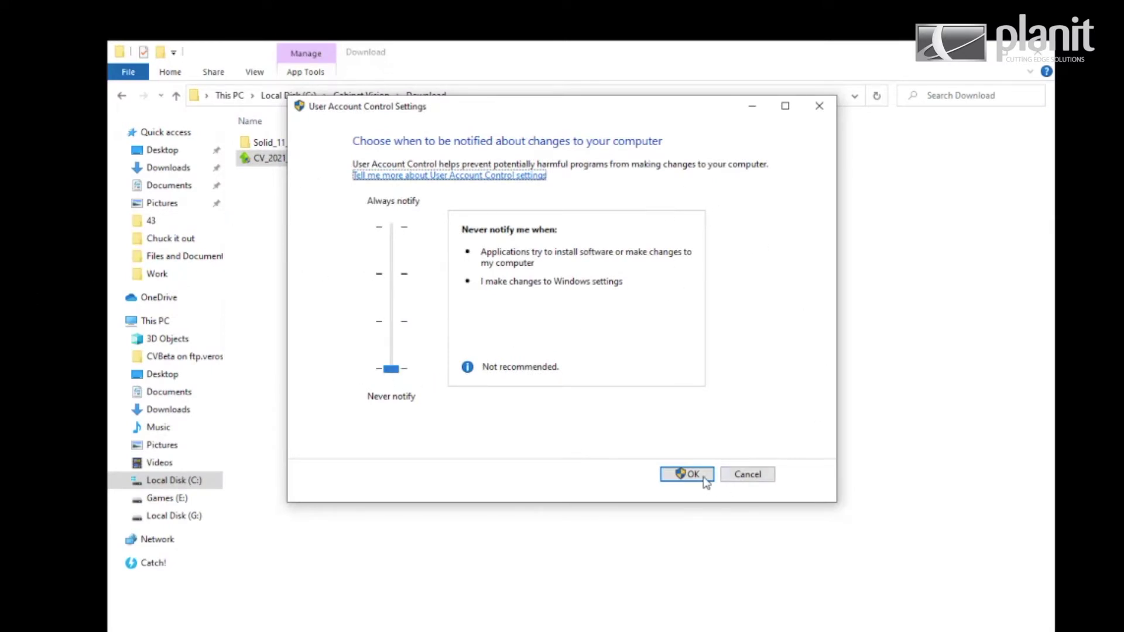
{"action": "left_click", "coordinate": [676, 475]}
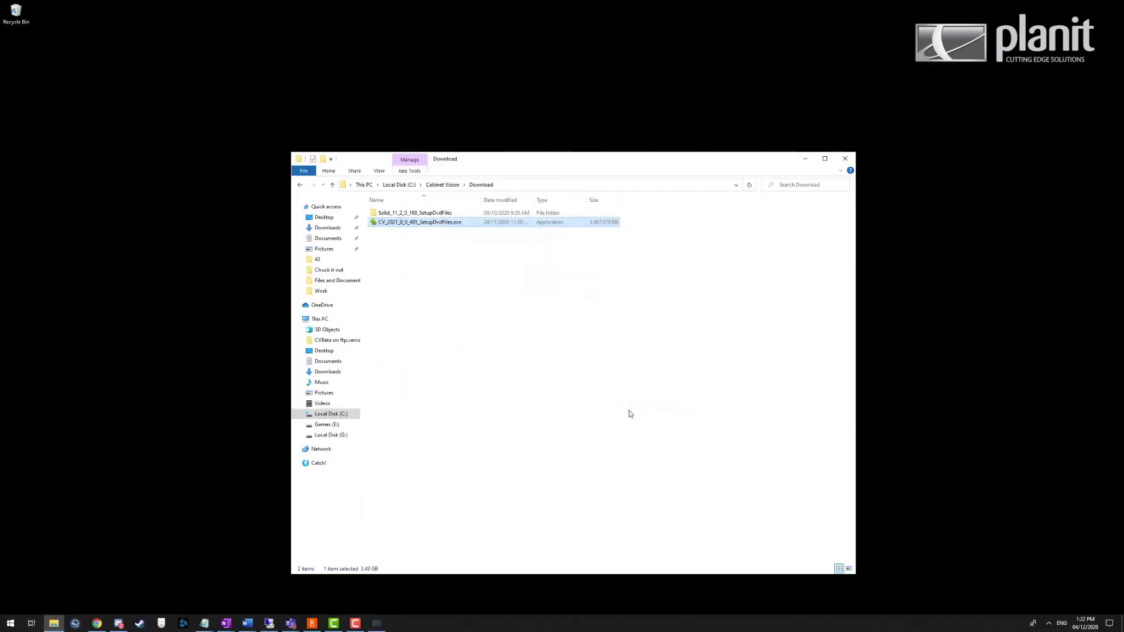
- Check the hidden system tray programs, and run CV_2021_0_0_485_SetupDvdFiles.exe as administrator
{"action": "left_click", "coordinate": [1048, 621]}
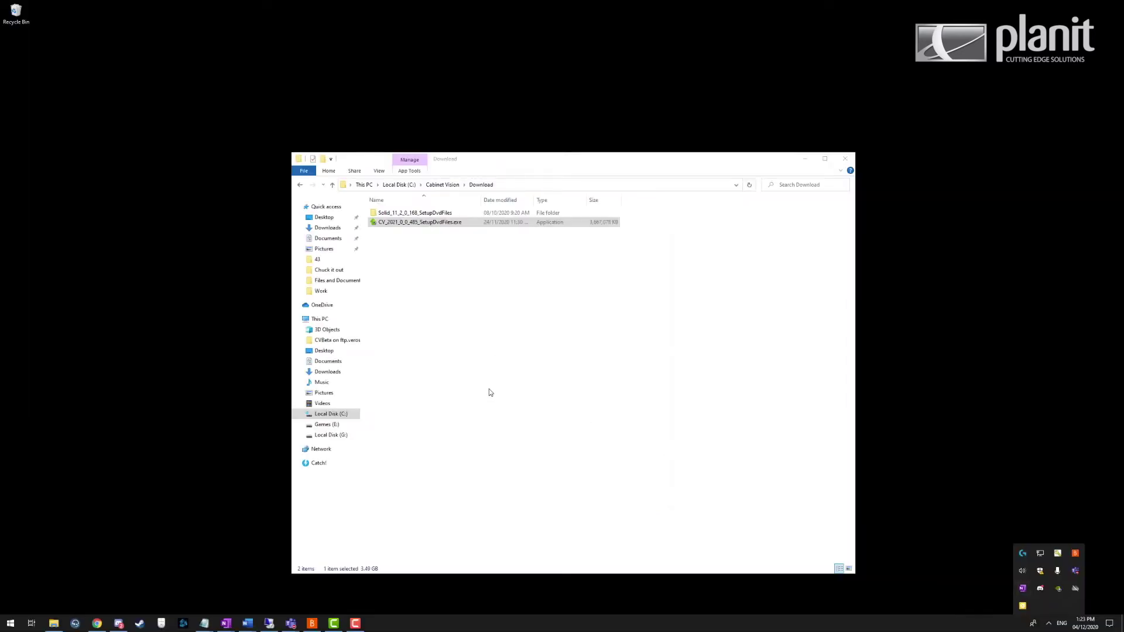
{"action": "left_click", "coordinate": [379, 263]}
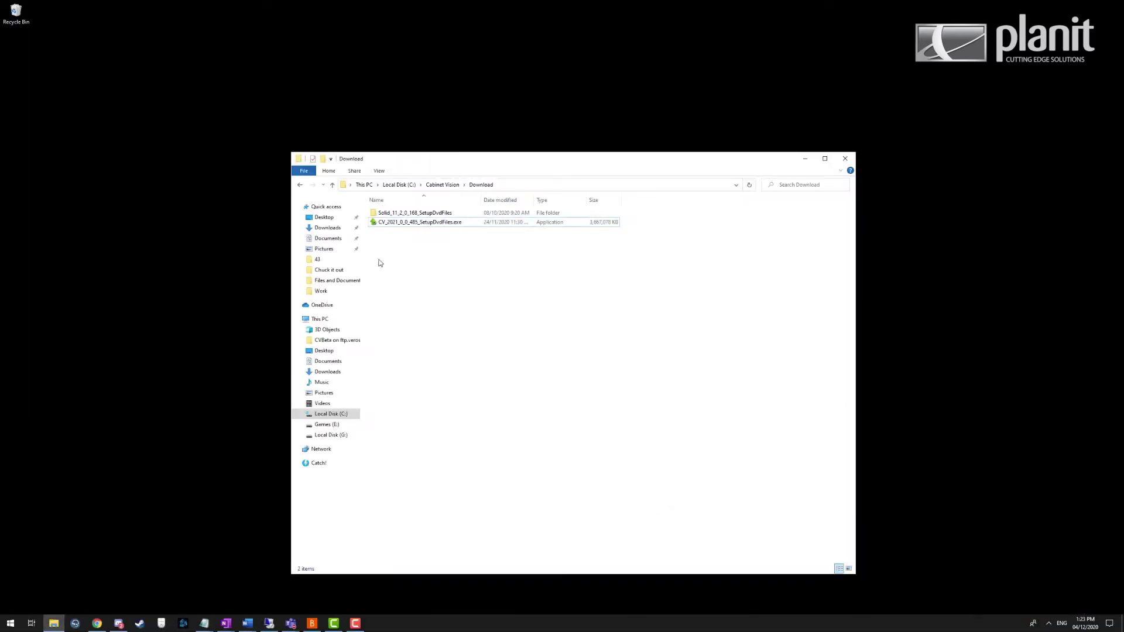
{"action": "left_click", "coordinate": [410, 226]}
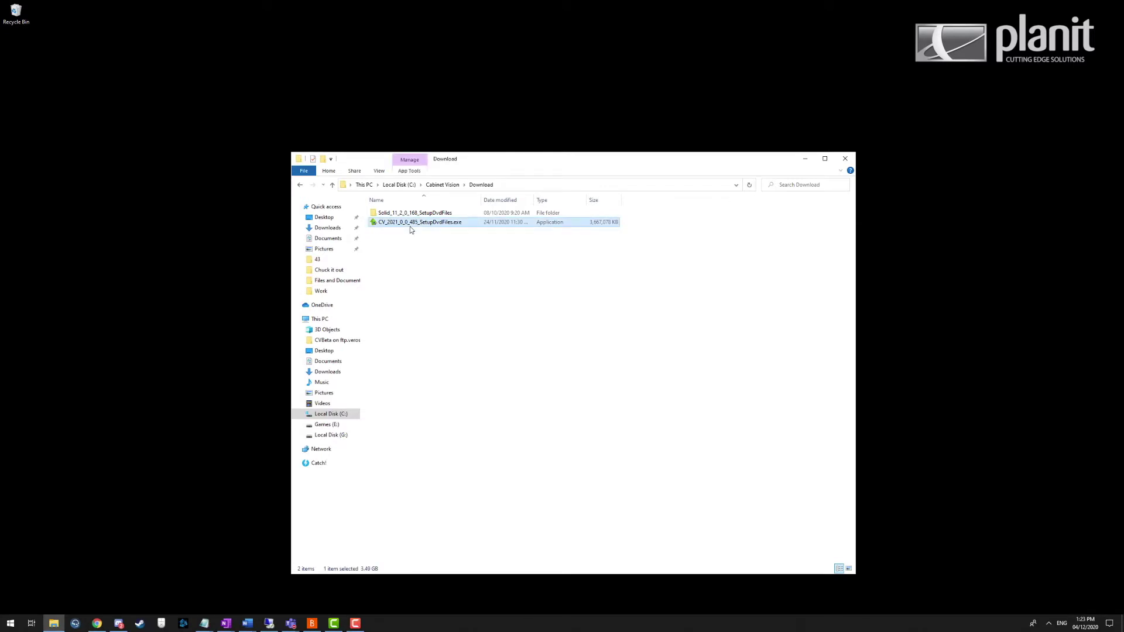
{"action": "right_click", "coordinate": [410, 227]}
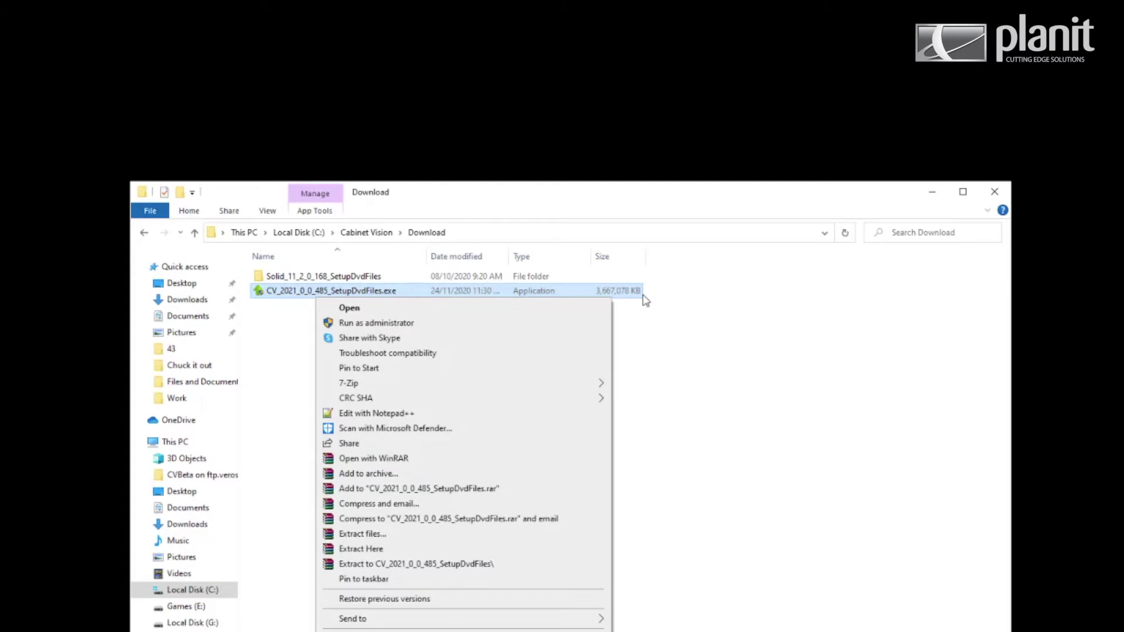
{"action": "left_click", "coordinate": [415, 326]}
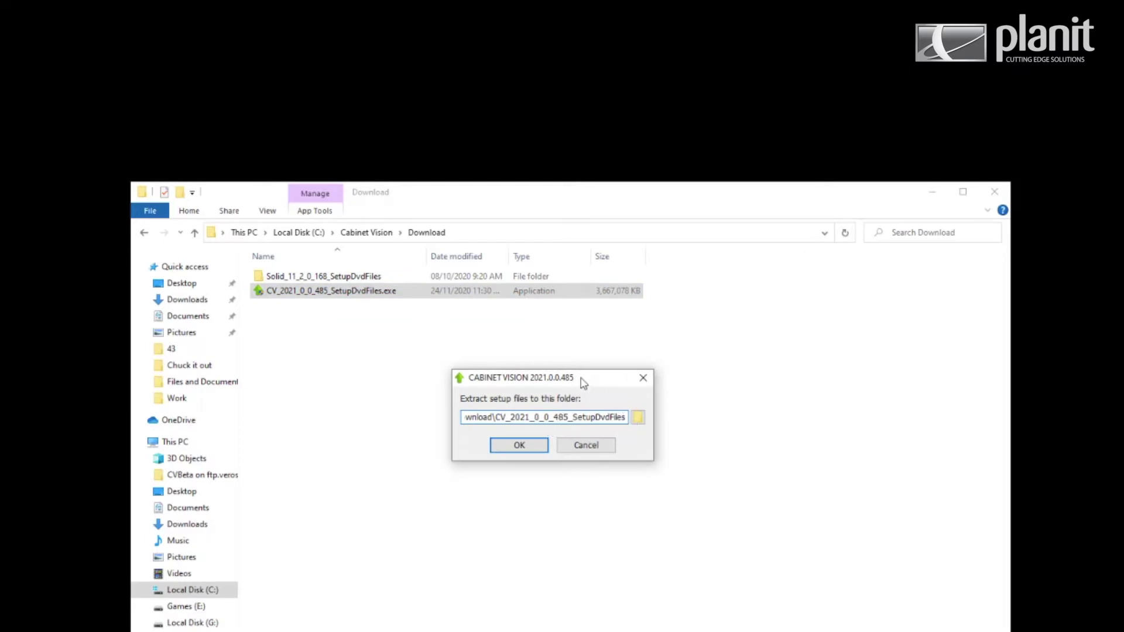
- Extract the setup files to the folder C:\Cabinet Vision\Download\2021.0.0.485, reusing the path of the current download folder
{"action": "left_click_drag", "start_coordinate": [582, 381], "coordinate": [812, 46]}
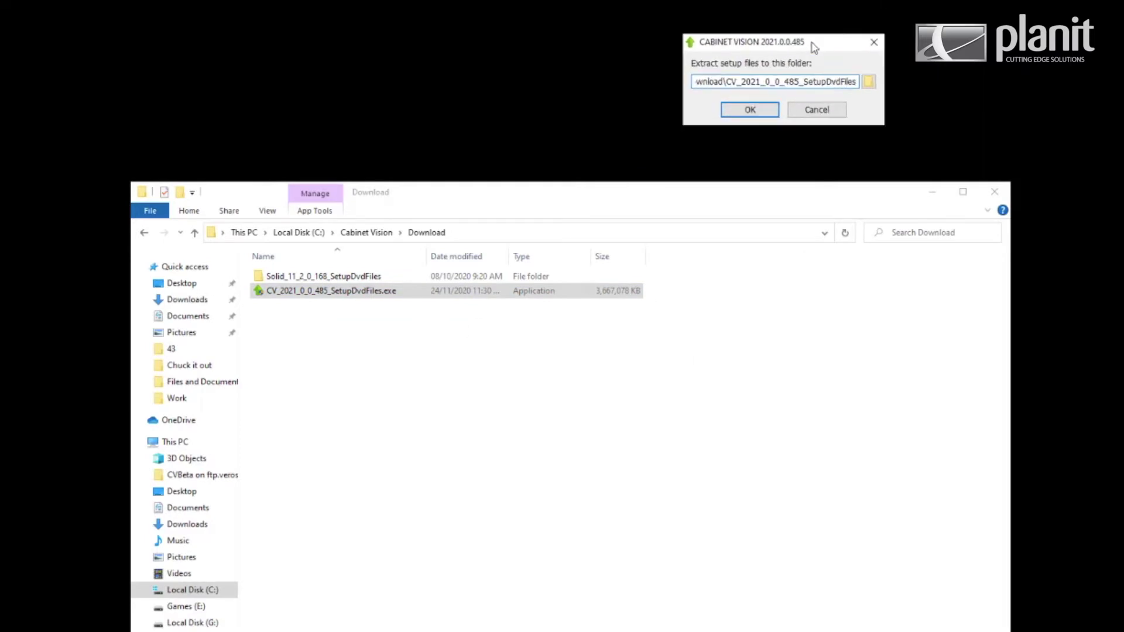
{"action": "left_click", "coordinate": [868, 82]}
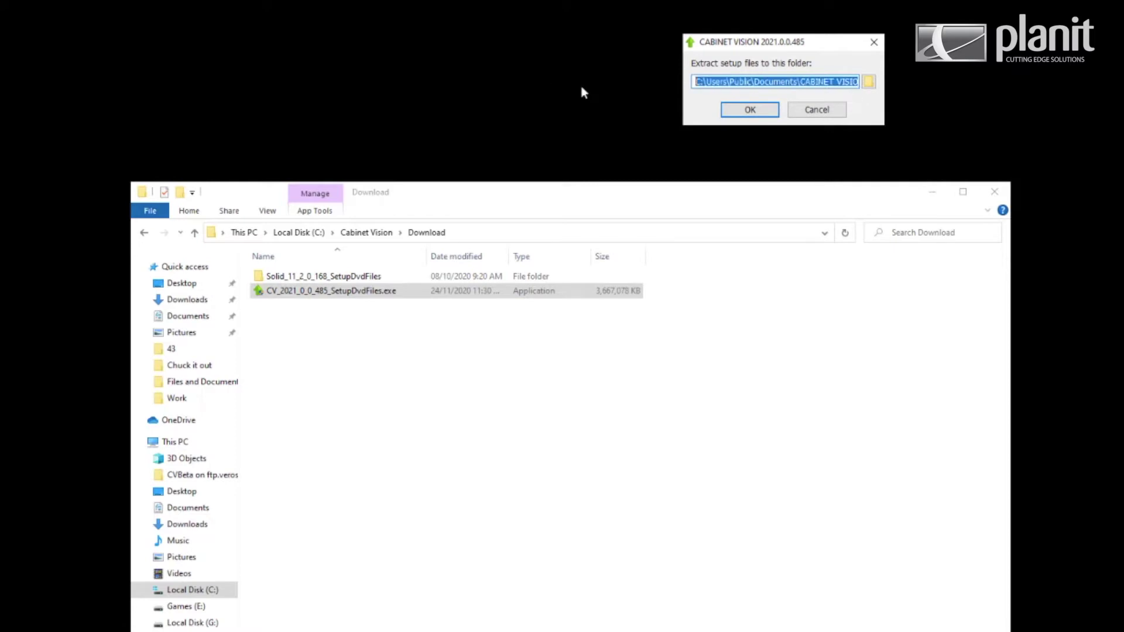
{"action": "key", "text": "Delete"}
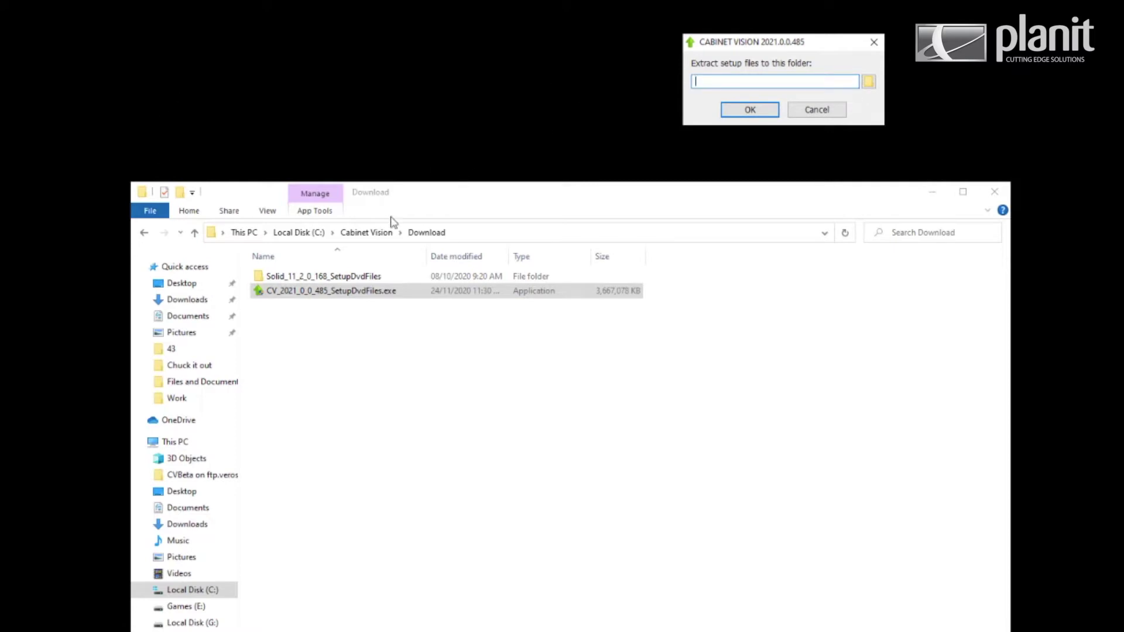
{"action": "left_click", "coordinate": [474, 235]}
{"action": "key", "text": "ctrl+c"}
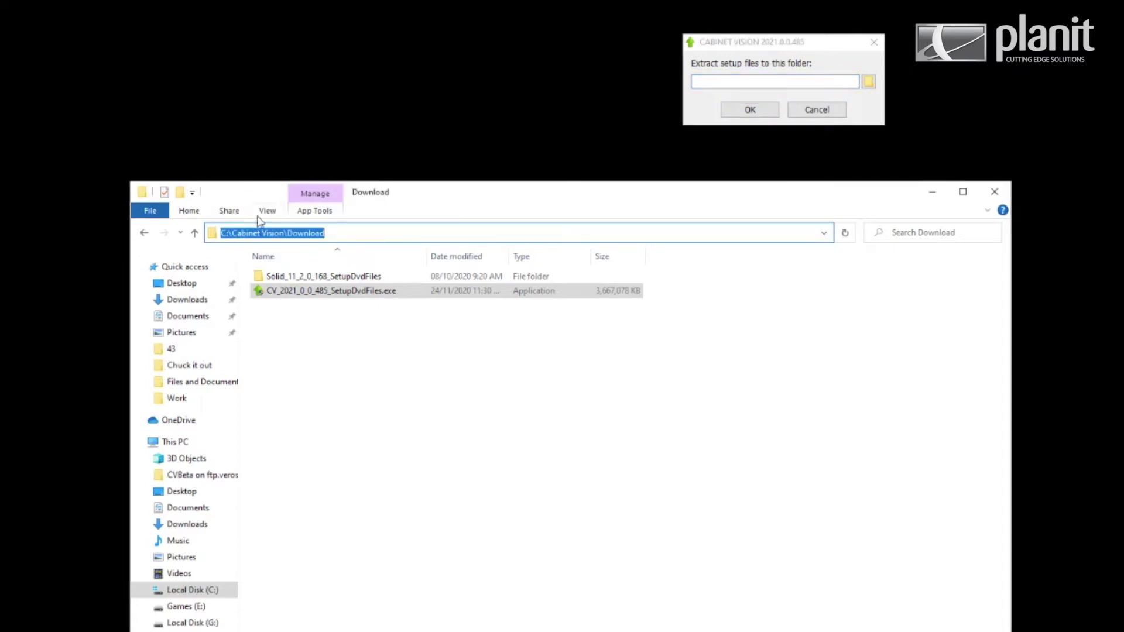
{"action": "left_click", "coordinate": [767, 80]}
{"action": "key", "text": "ctrl+v"}
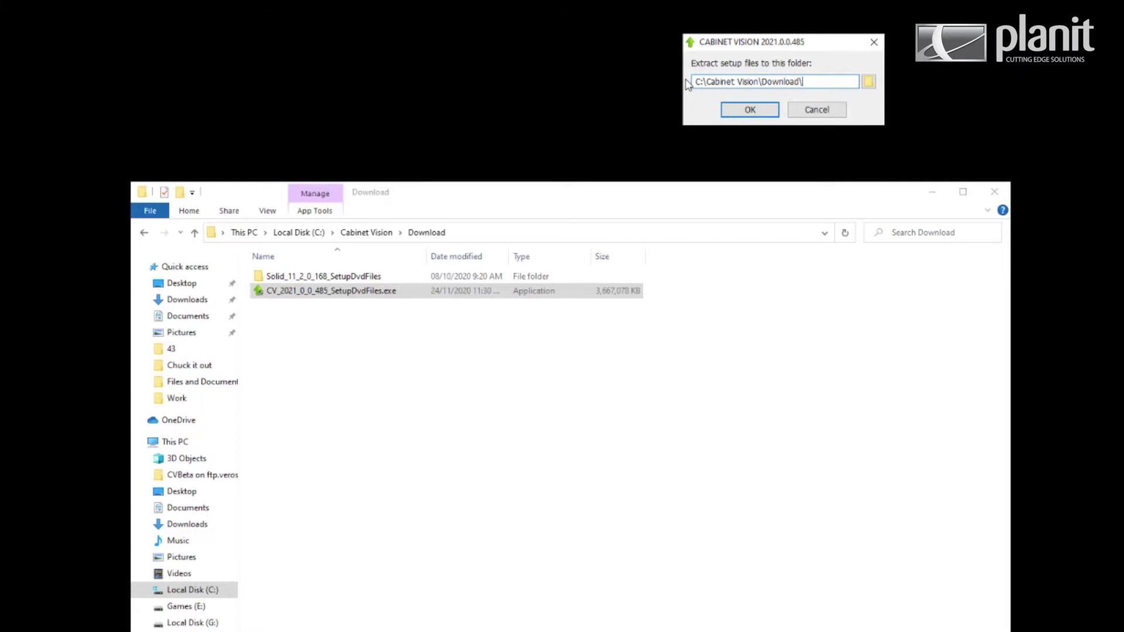
{"action": "type", "text": "\\2021.0.0.485"}
{"action": "left_click", "coordinate": [758, 113]}
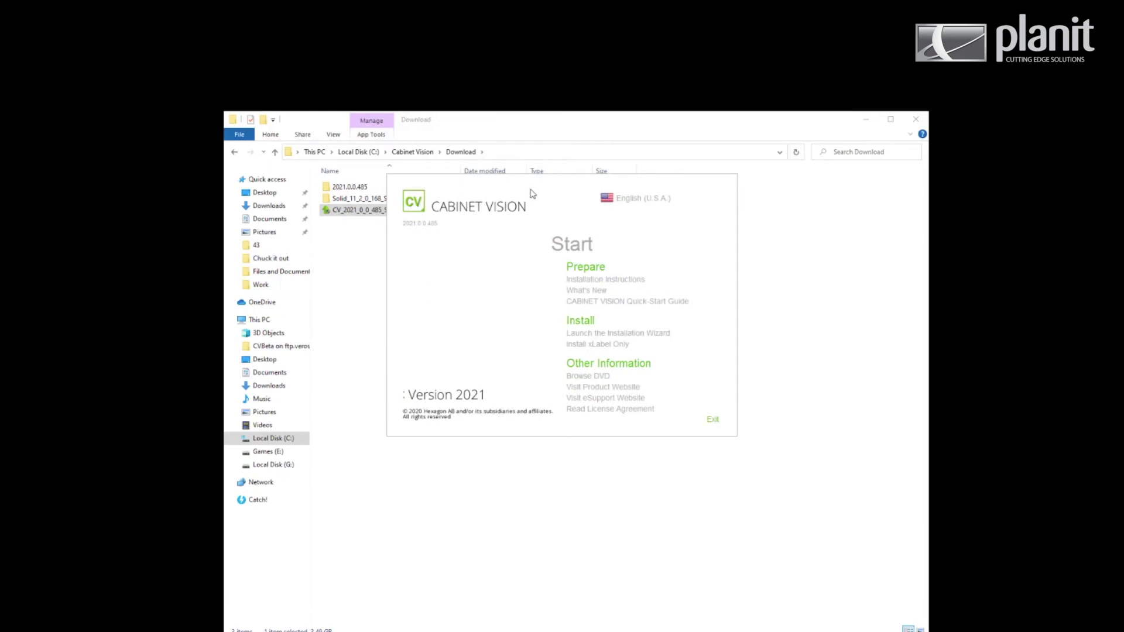
- Look at the language choice on the CABINET VISION 2021 start screen and exit it without installing
{"action": "left_click", "coordinate": [629, 199]}
{"action": "left_click", "coordinate": [630, 199]}
{"action": "left_click", "coordinate": [713, 421]}
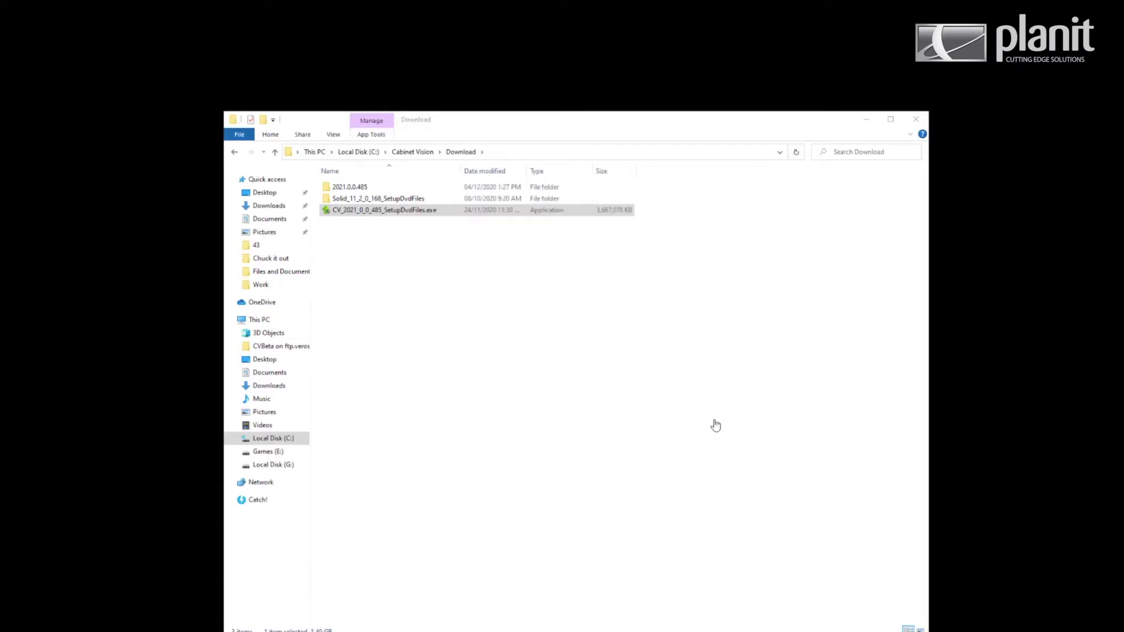
- Find Setup.exe in the Setup_Solid_13 folder inside 2021.0.0.485 and run it as administrator
{"action": "double_click", "coordinate": [359, 194]}
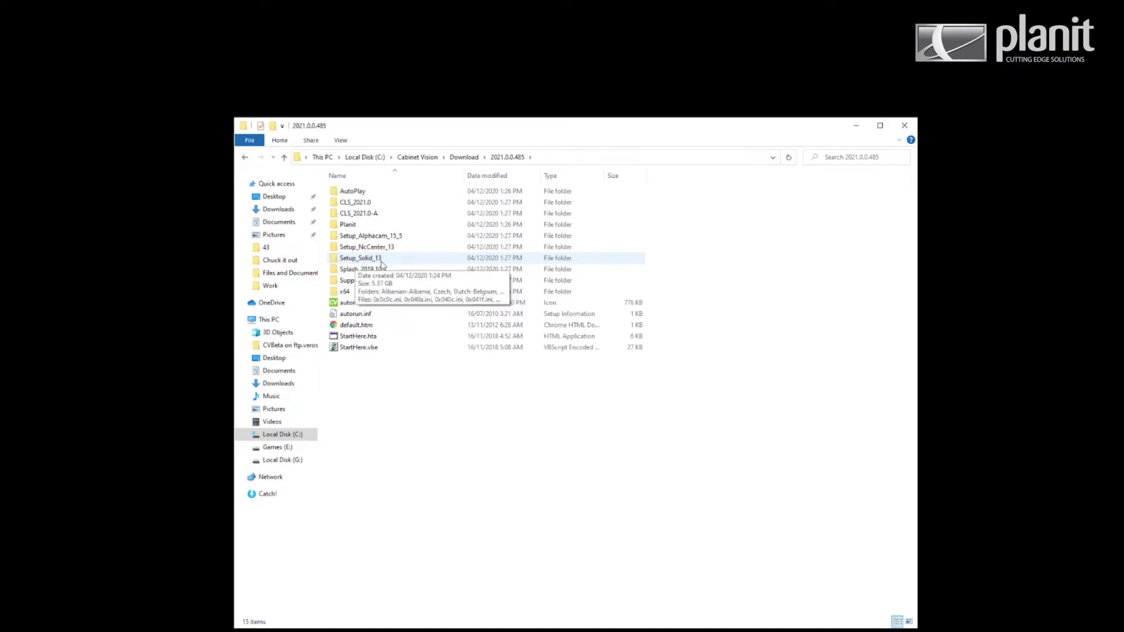
{"action": "double_click", "coordinate": [351, 260]}
{"action": "scroll", "coordinate": [445, 325], "scroll_direction": "down", "scroll_amount": 5}
{"action": "scroll", "coordinate": [450, 319], "scroll_direction": "down", "scroll_amount": 4}
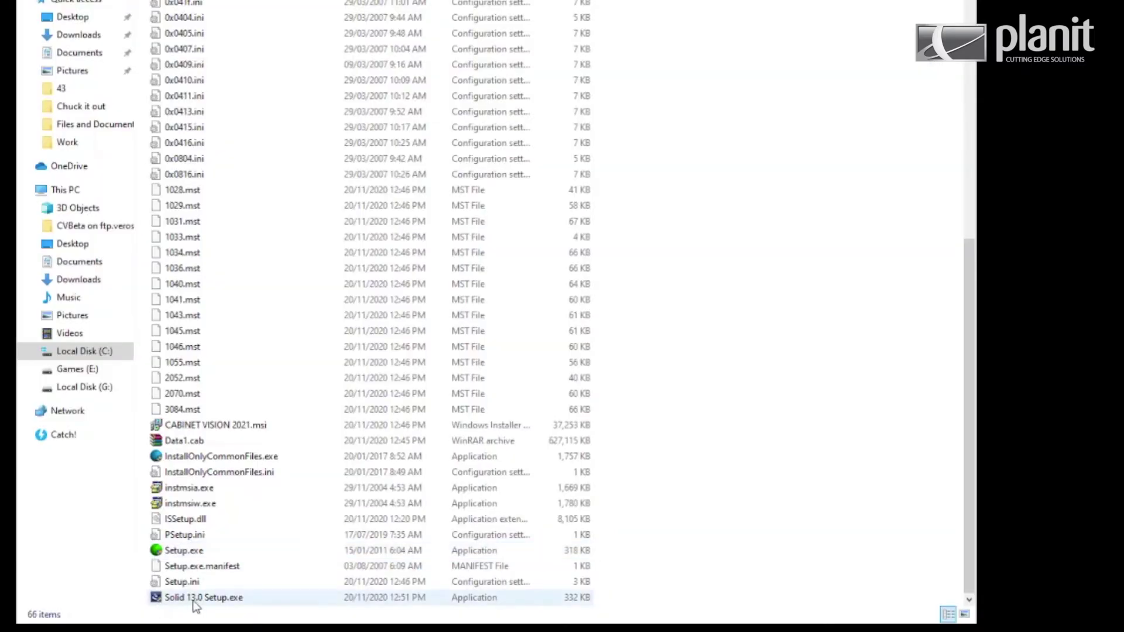
{"action": "left_click", "coordinate": [172, 554]}
{"action": "right_click", "coordinate": [170, 553]}
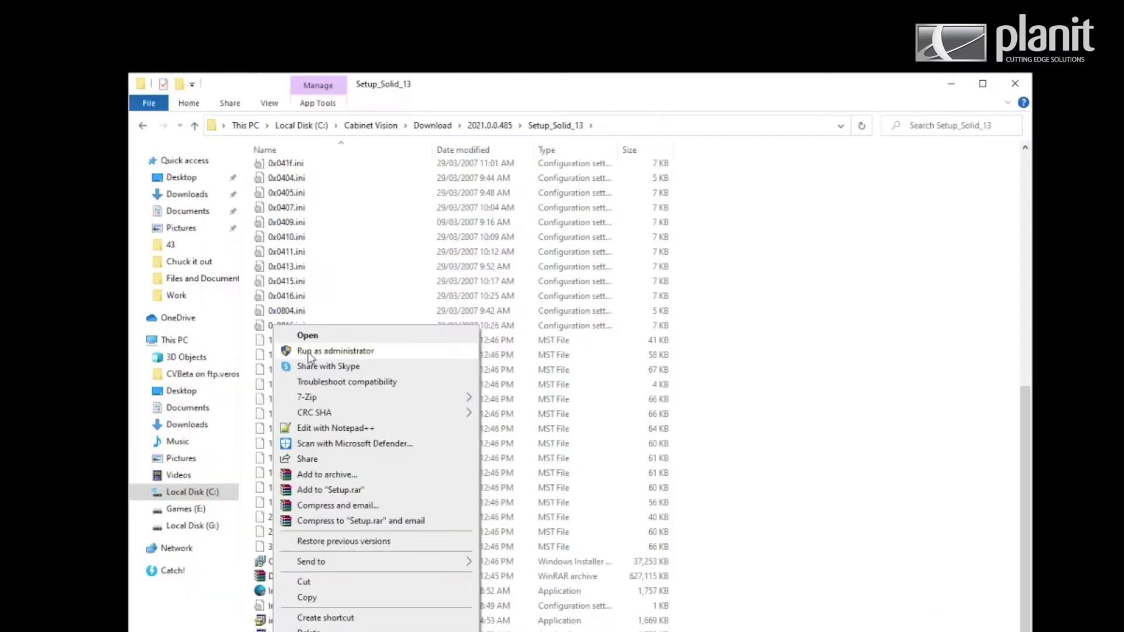
{"action": "left_click", "coordinate": [207, 202]}
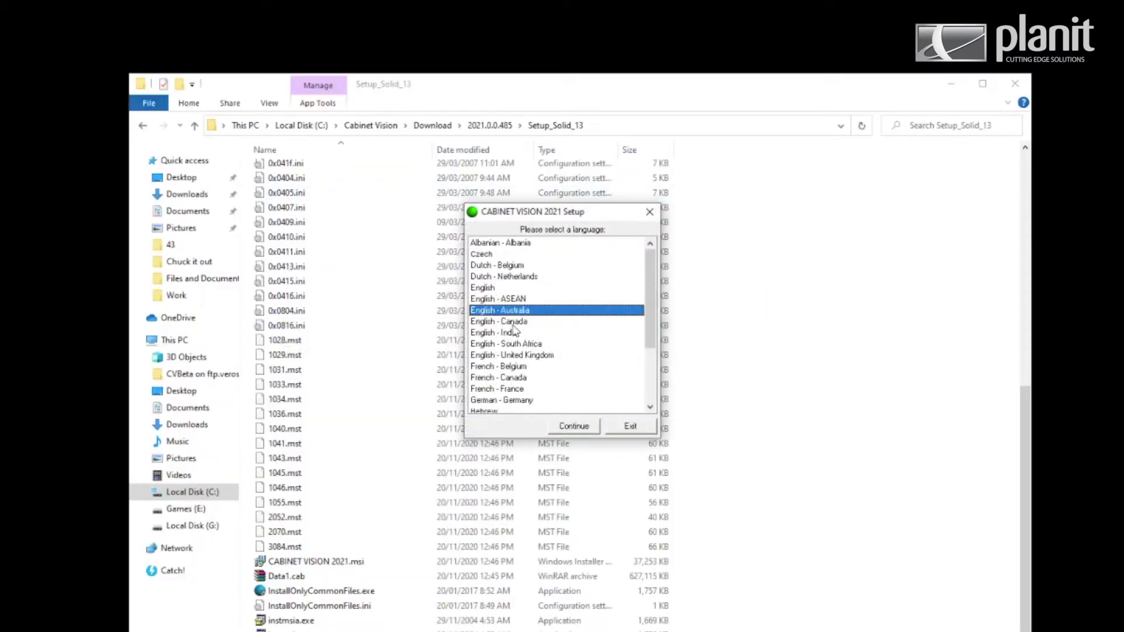
- Start setup in English - Australia, advance to the program files destination page, and move the wizard clear of the folder window
{"action": "left_click", "coordinate": [565, 428]}
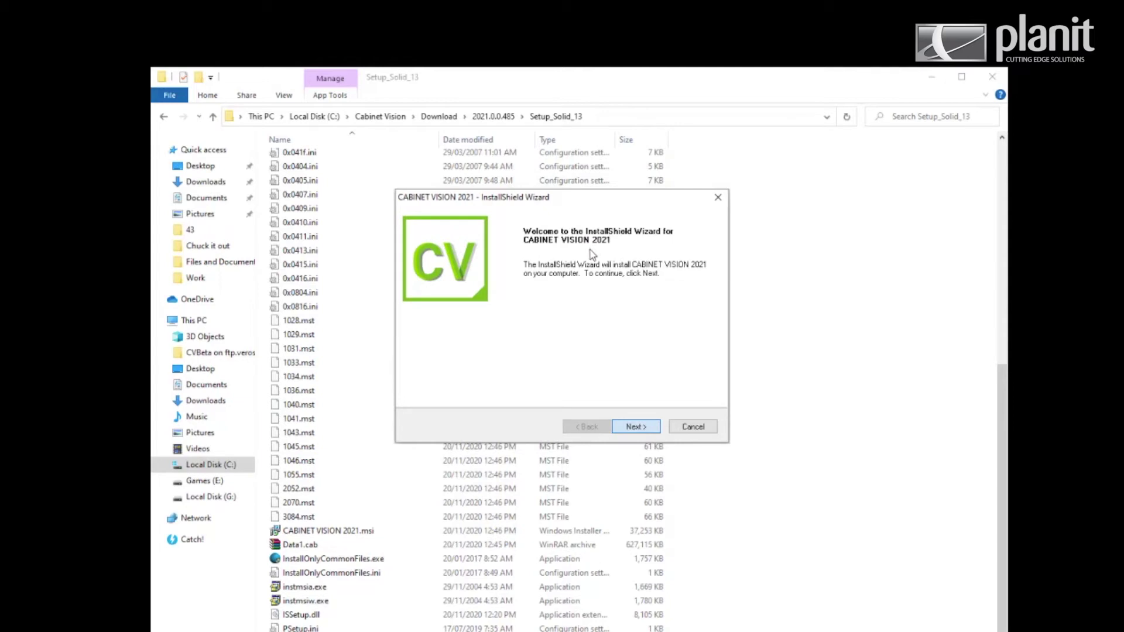
{"action": "key", "text": "Return"}
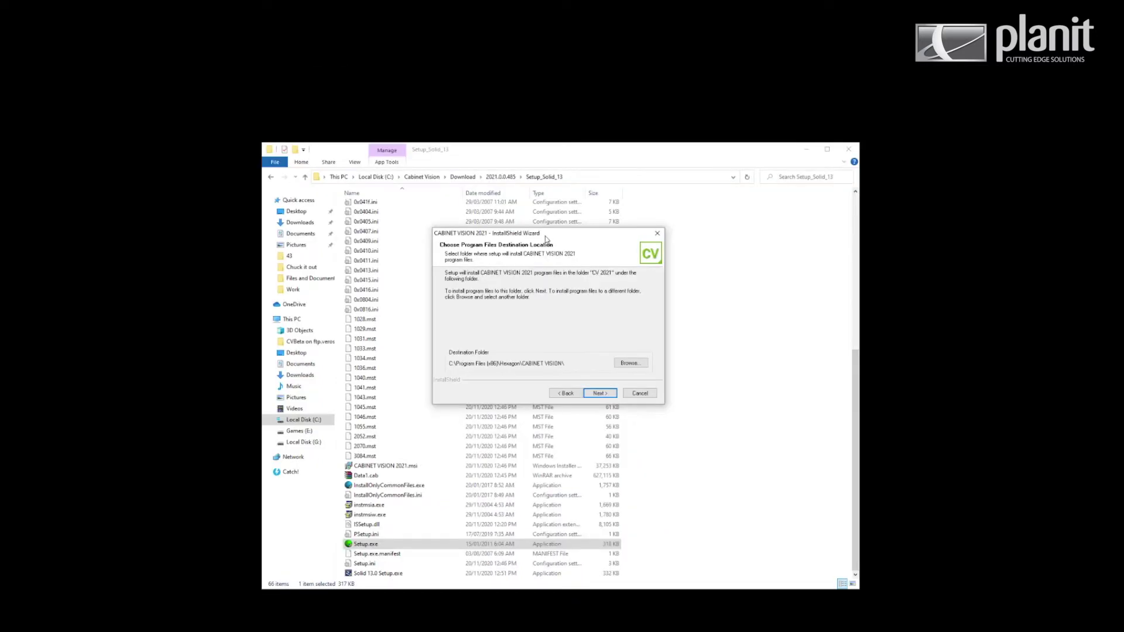
{"action": "left_click_drag", "start_coordinate": [586, 198], "coordinate": [787, 66]}
{"action": "left_click_drag", "start_coordinate": [728, 140], "coordinate": [927, 28]}
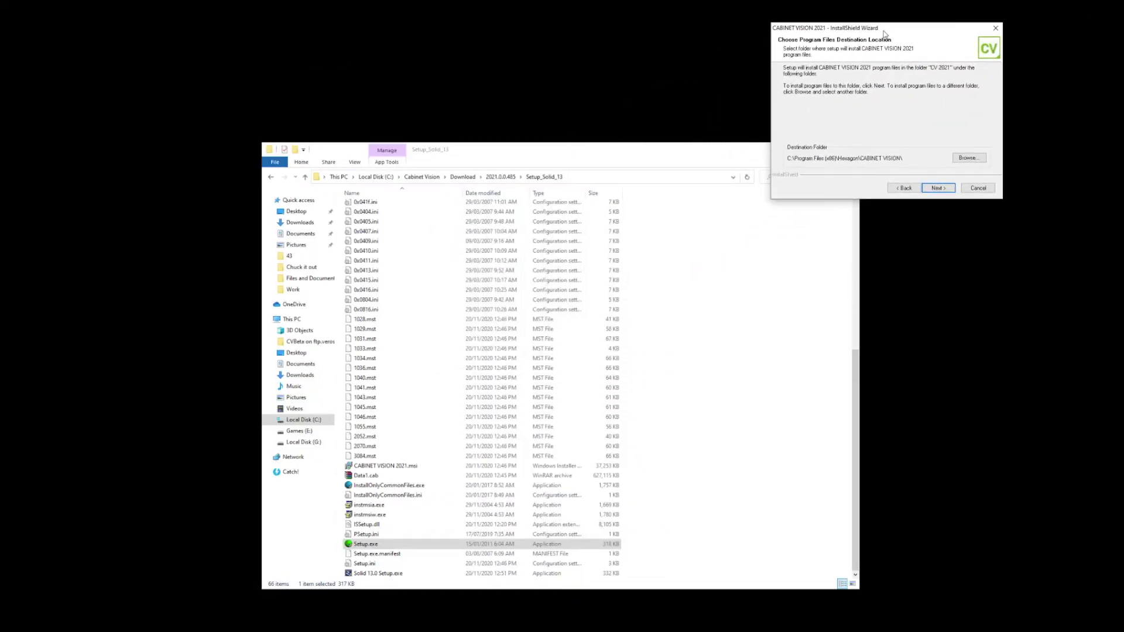
- Create a new folder named Planit in the root of Local Disk (C:)
{"action": "left_click", "coordinate": [391, 178]}
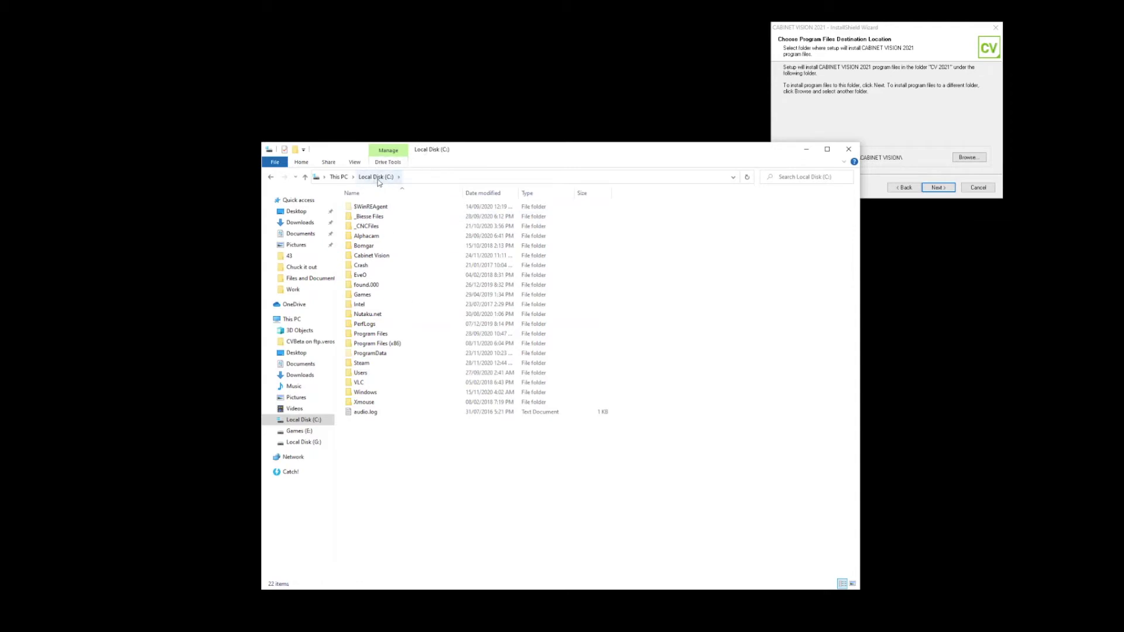
{"action": "right_click", "coordinate": [348, 443]}
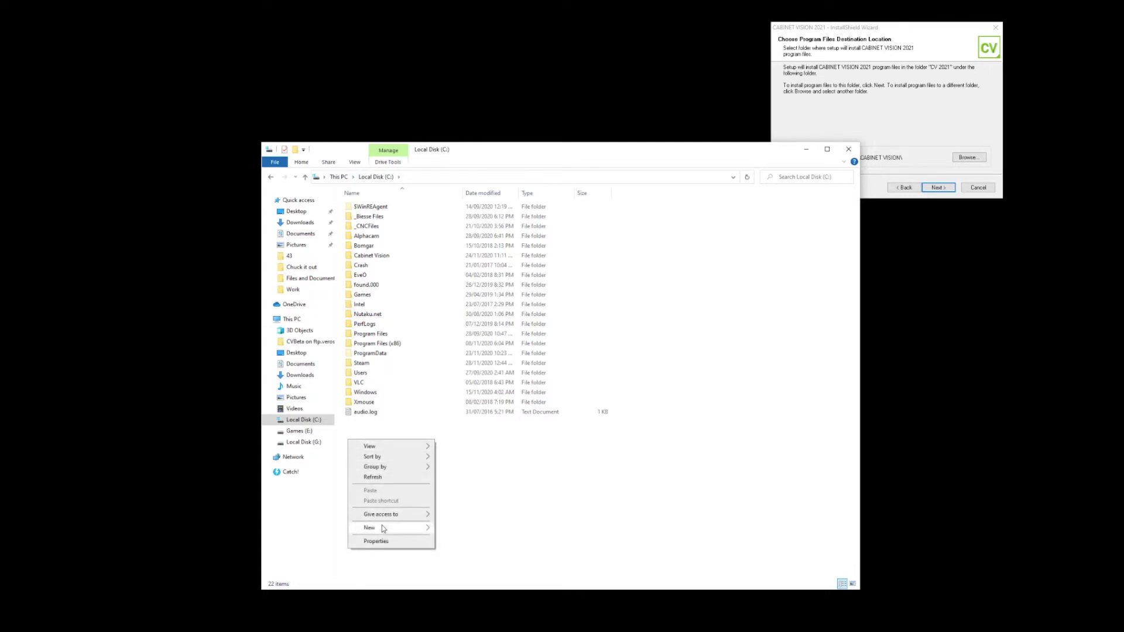
{"action": "mouse_move", "coordinate": [381, 528]}
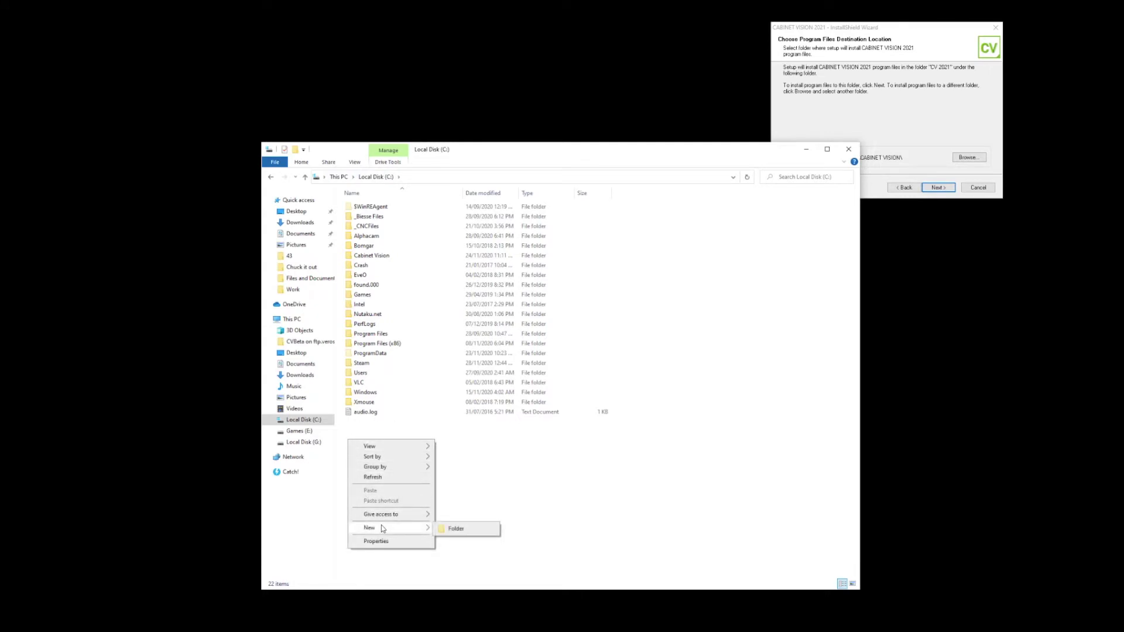
{"action": "left_click", "coordinate": [465, 532]}
{"action": "type", "text": "Planit"}
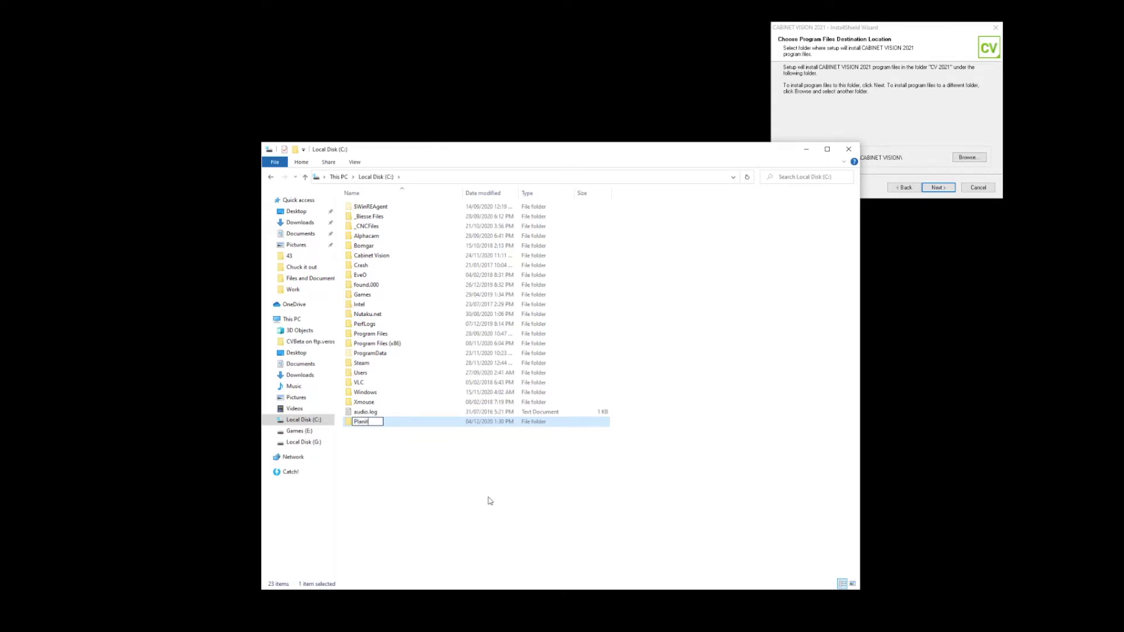
{"action": "left_click", "coordinate": [367, 439]}
- Edit the security permissions of the Planit folder and add the group everyone
{"action": "left_click", "coordinate": [356, 425]}
{"action": "right_click", "coordinate": [356, 427]}
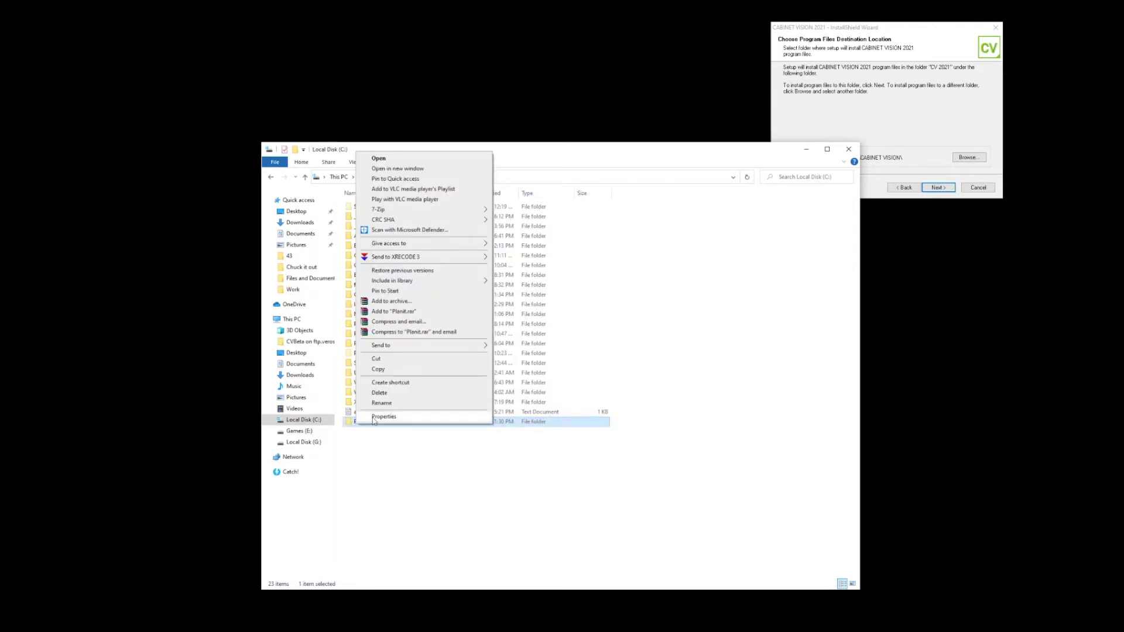
{"action": "left_click", "coordinate": [374, 419]}
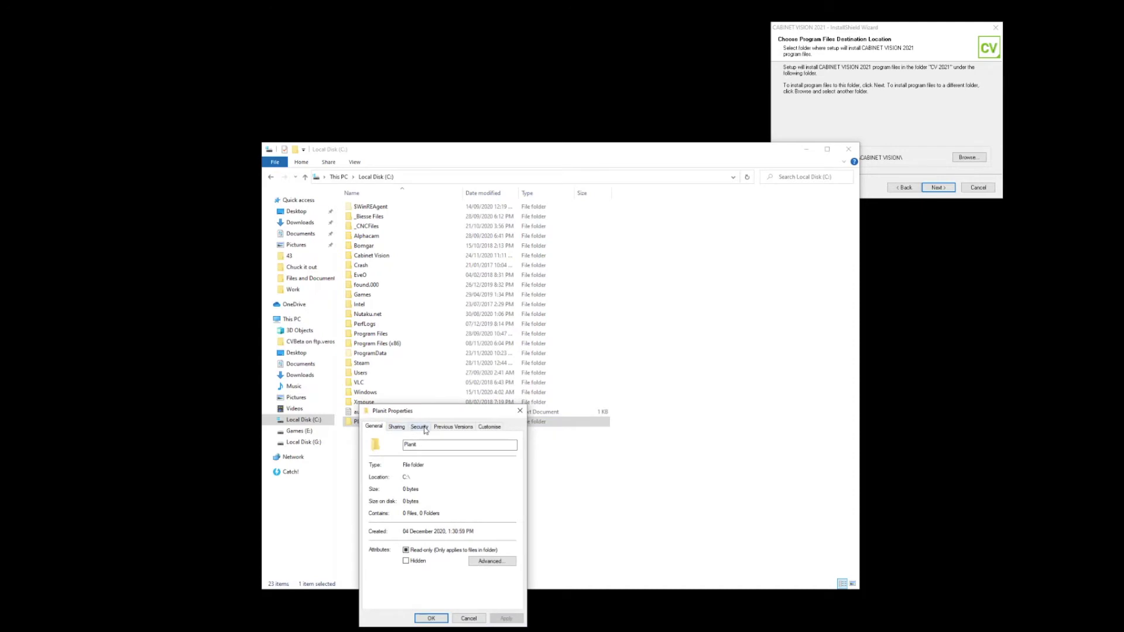
{"action": "left_click", "coordinate": [425, 429]}
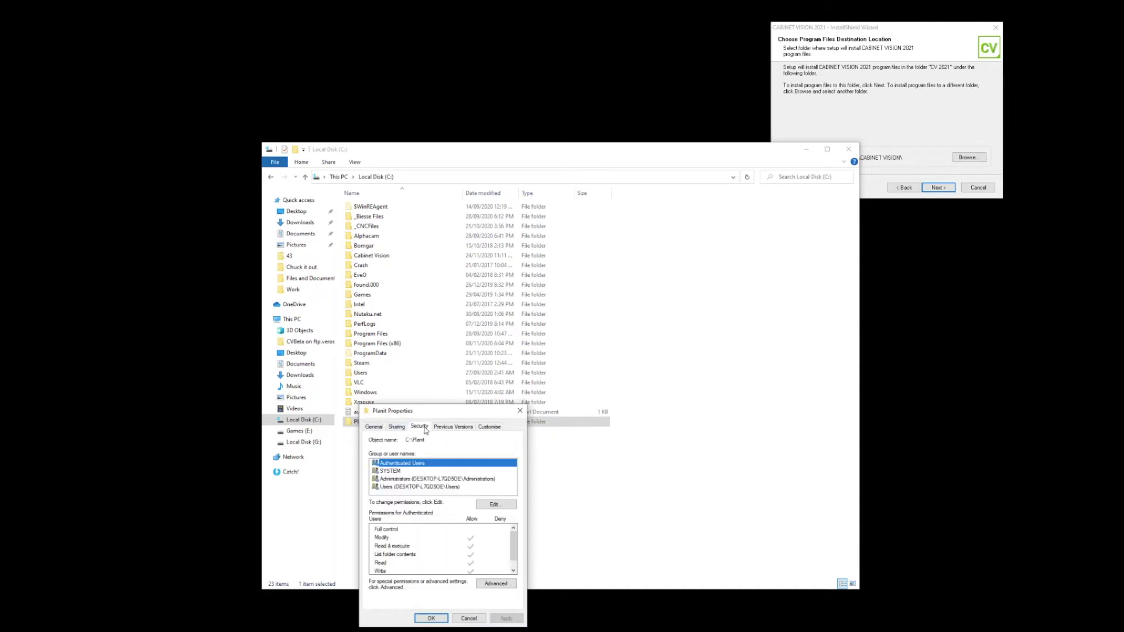
{"action": "left_click", "coordinate": [495, 506]}
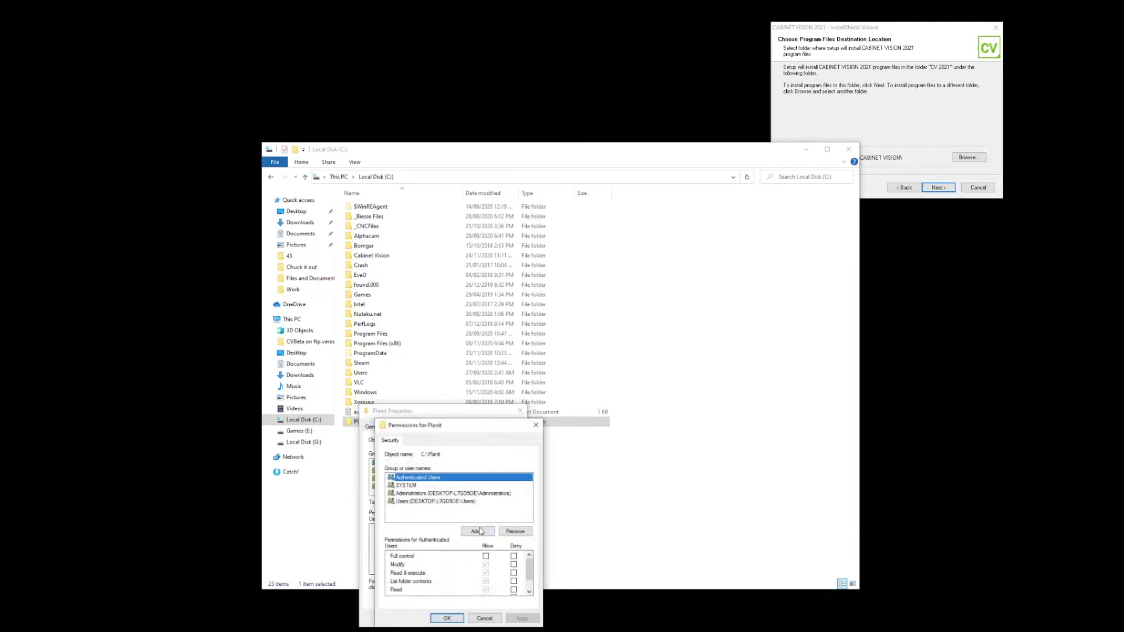
{"action": "left_click", "coordinate": [478, 532]}
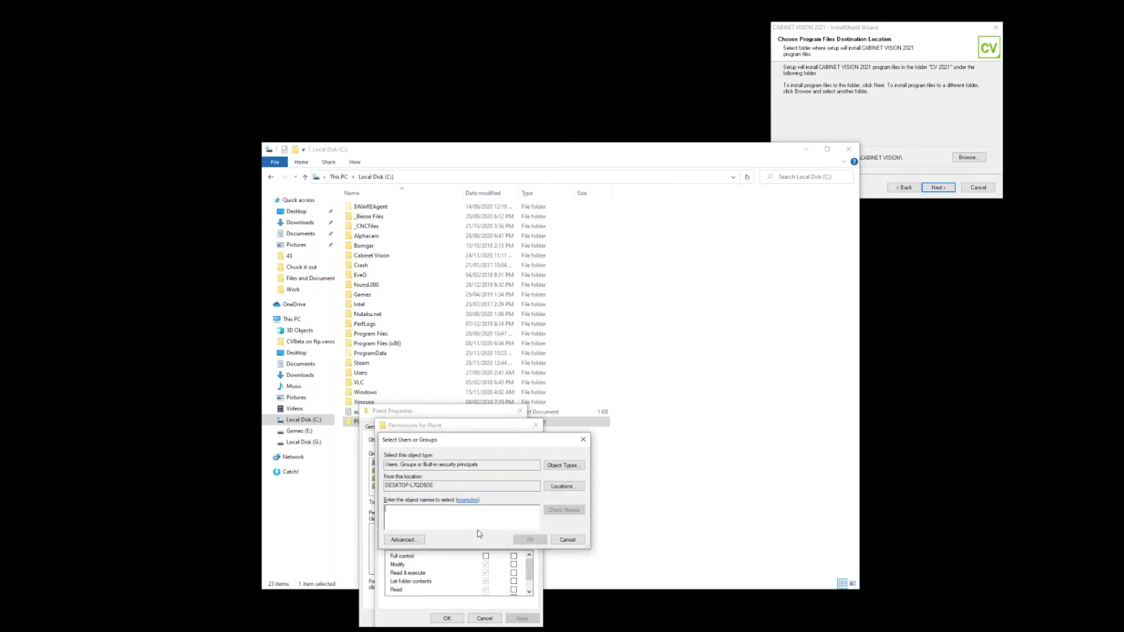
{"action": "type", "text": "everyone"}
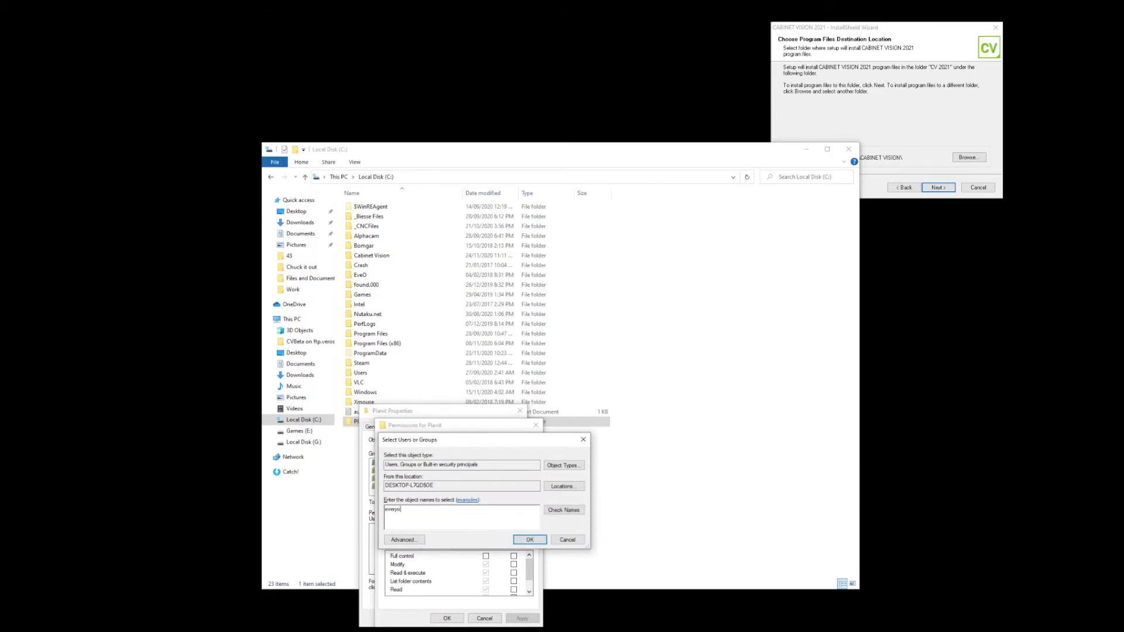
{"action": "left_click", "coordinate": [530, 539]}
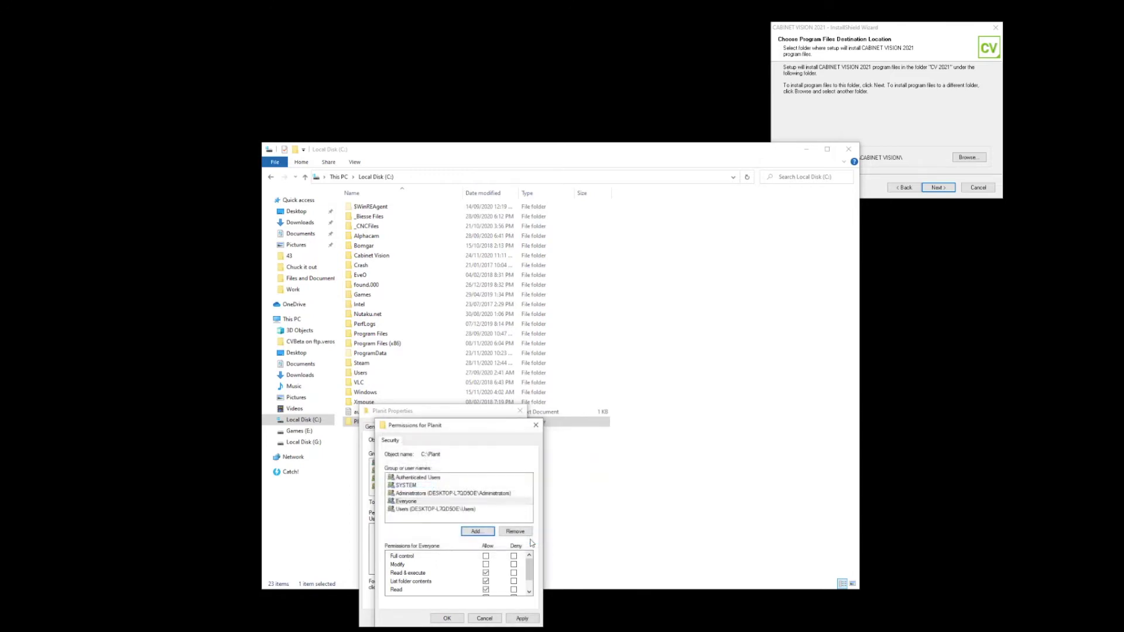
- Allow Full control for Everyone on the Planit folder, apply the permissions and close its properties
{"action": "left_click", "coordinate": [485, 556]}
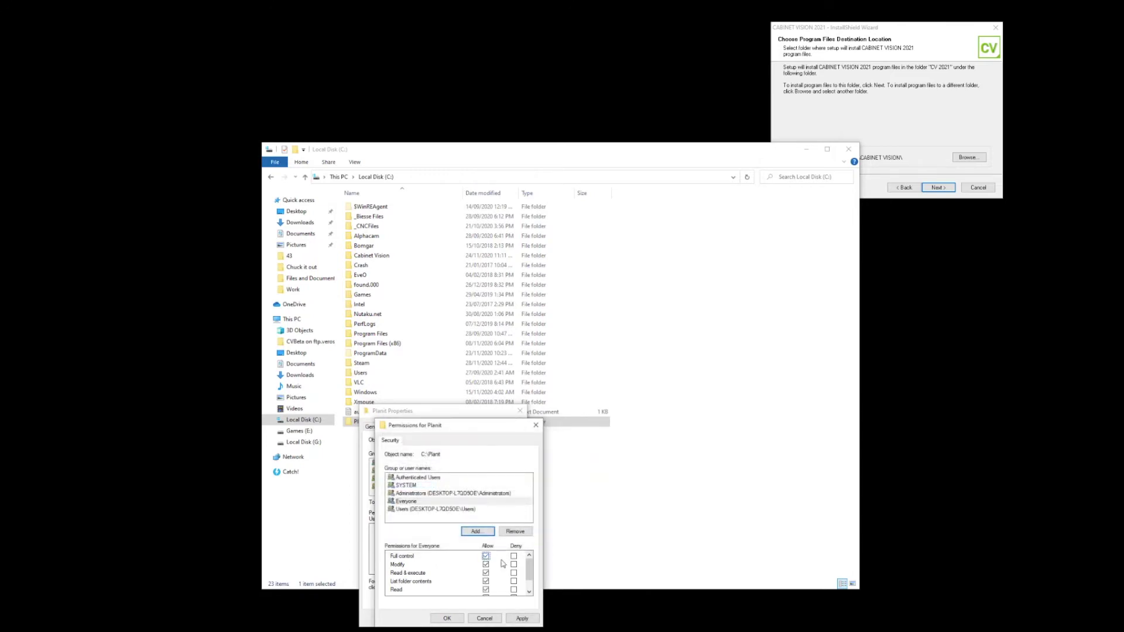
{"action": "left_click", "coordinate": [521, 619]}
{"action": "left_click", "coordinate": [446, 620]}
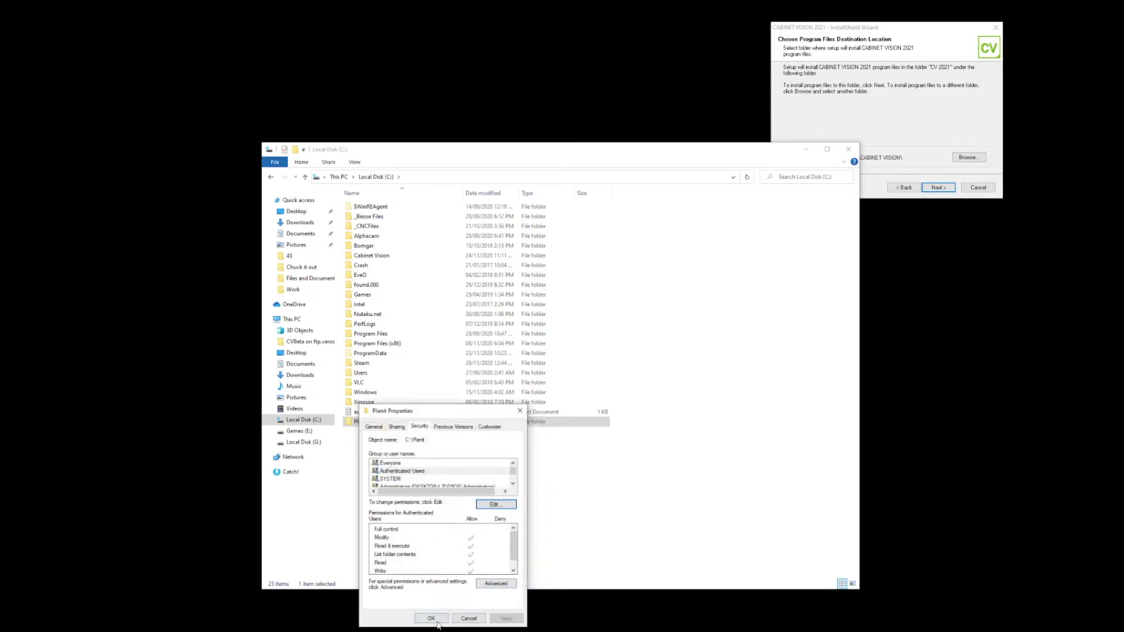
{"action": "left_click", "coordinate": [433, 619]}
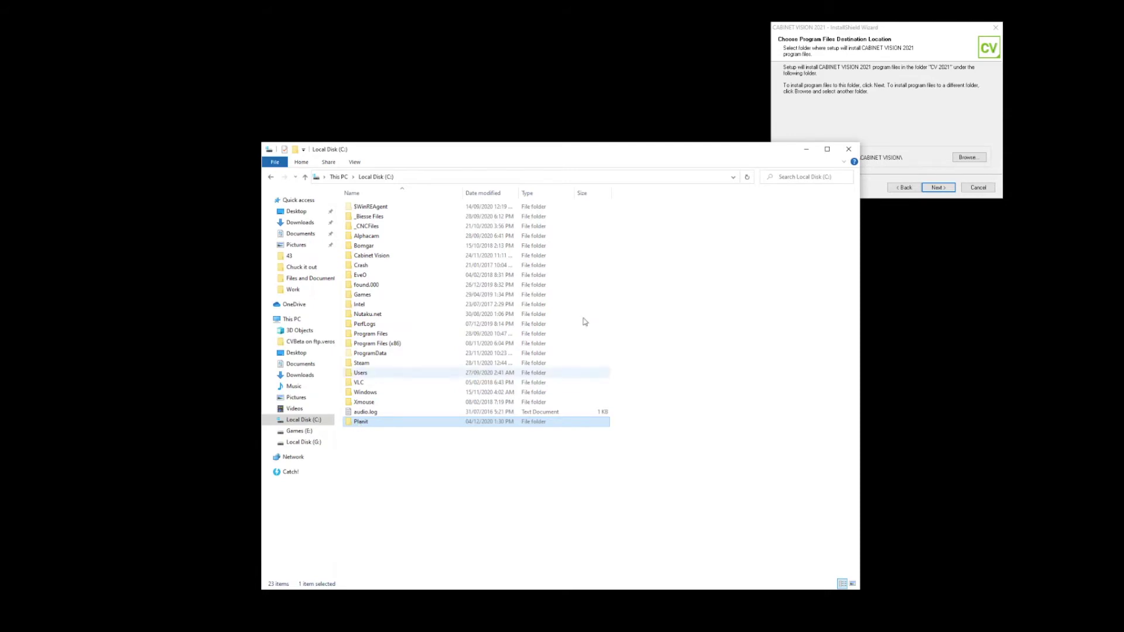
- Set the program files destination folder to C:\Planit in the CABINET VISION 2021 setup wizard and continue to the setup type page
{"action": "left_click_drag", "start_coordinate": [900, 35], "coordinate": [554, 174]}
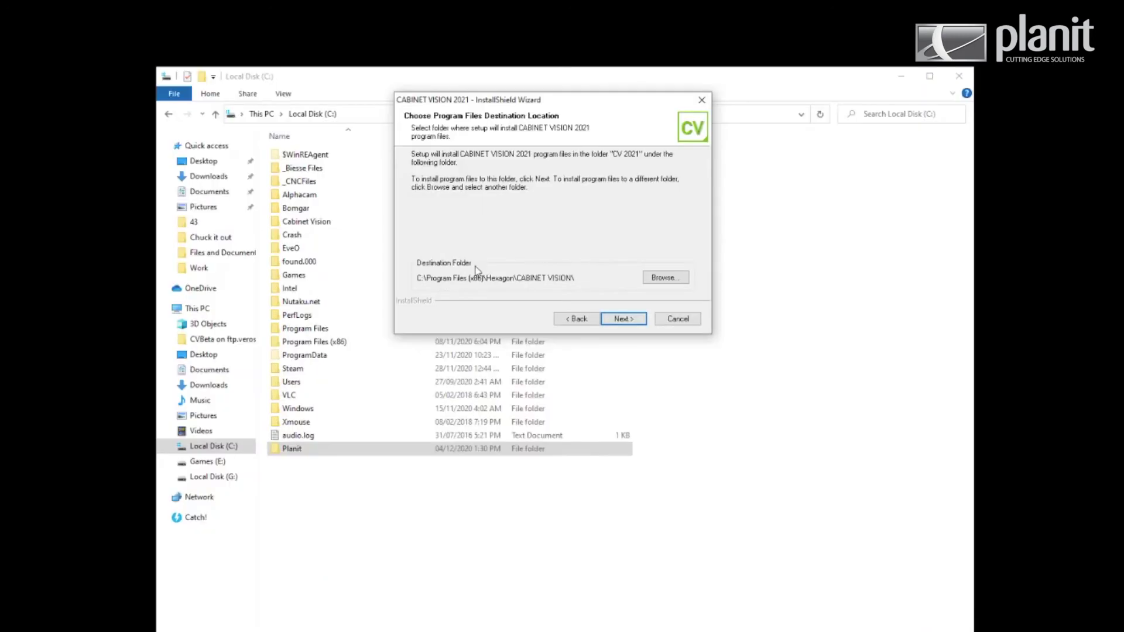
{"action": "left_click", "coordinate": [667, 284]}
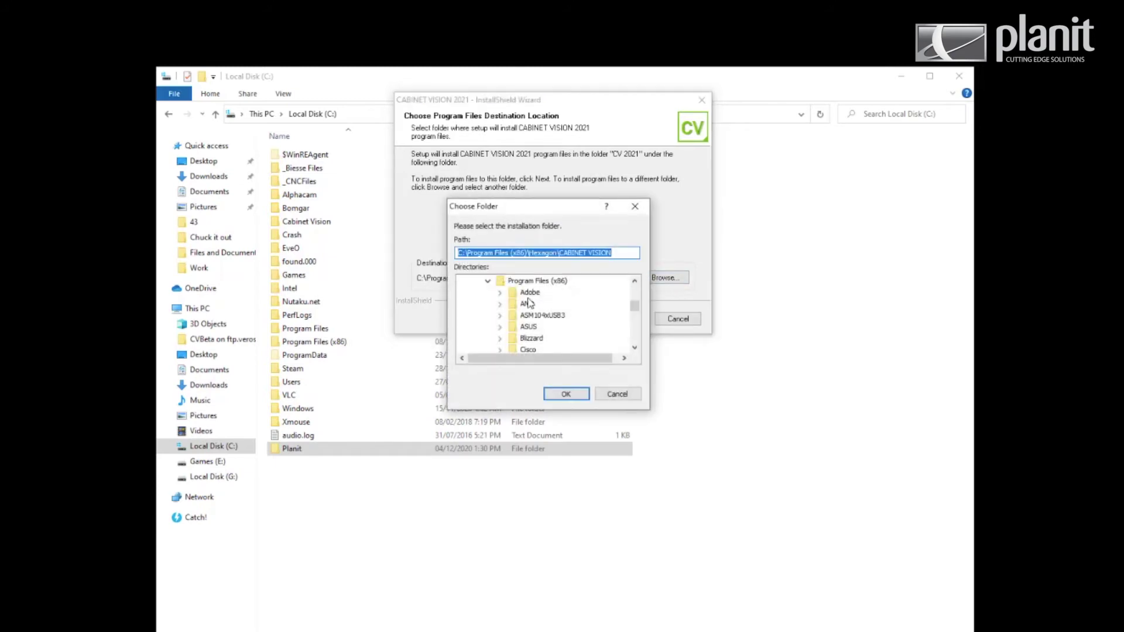
{"action": "left_click", "coordinate": [487, 282]}
{"action": "scroll", "coordinate": [498, 316], "scroll_direction": "up", "scroll_amount": 3}
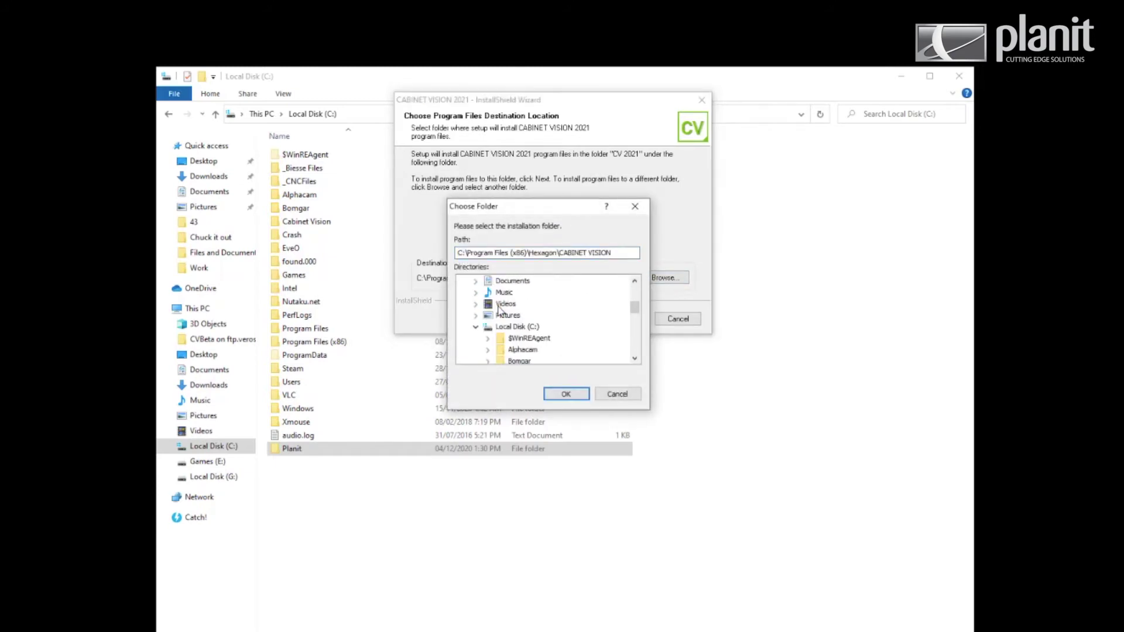
{"action": "left_click", "coordinate": [515, 326]}
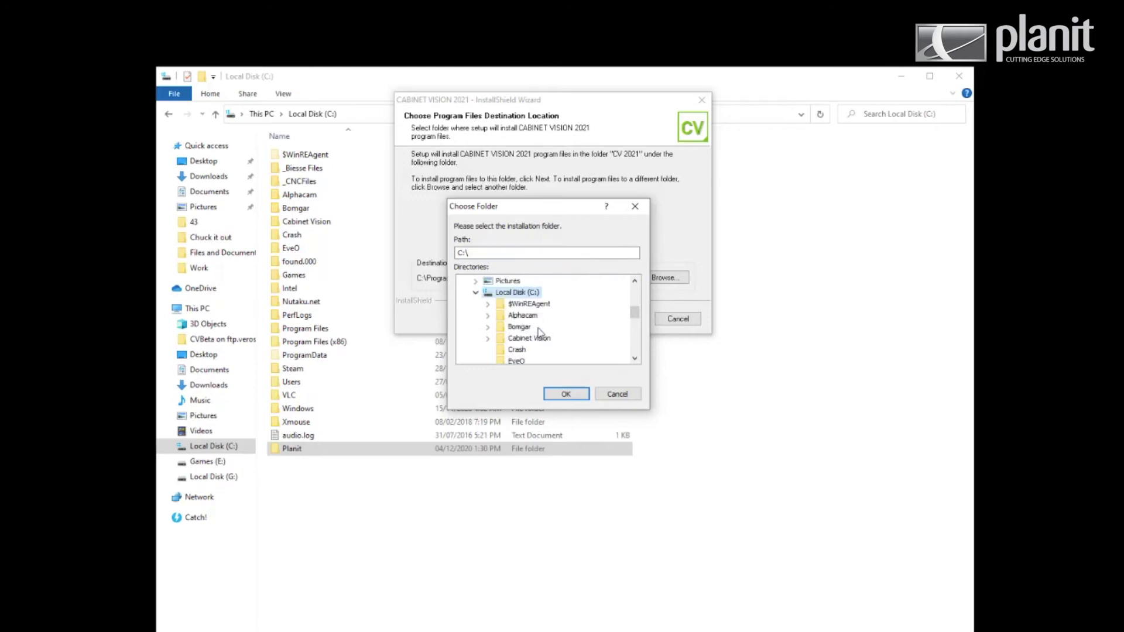
{"action": "scroll", "coordinate": [535, 330], "scroll_direction": "down", "scroll_amount": 1}
{"action": "scroll", "coordinate": [531, 322], "scroll_direction": "down", "scroll_amount": 3}
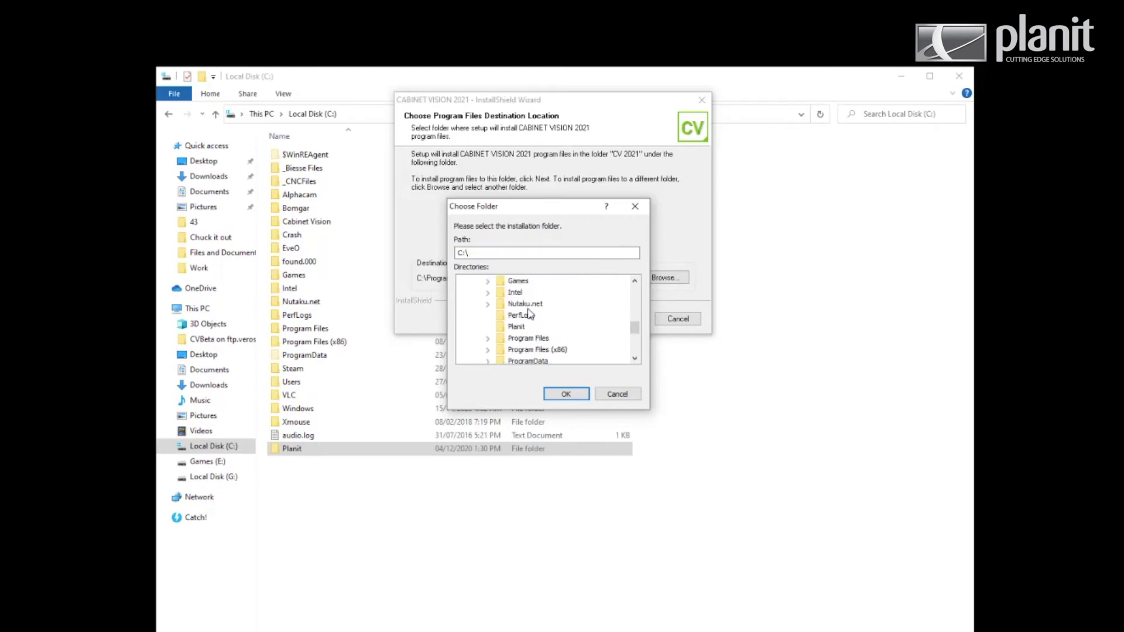
{"action": "left_click", "coordinate": [515, 327]}
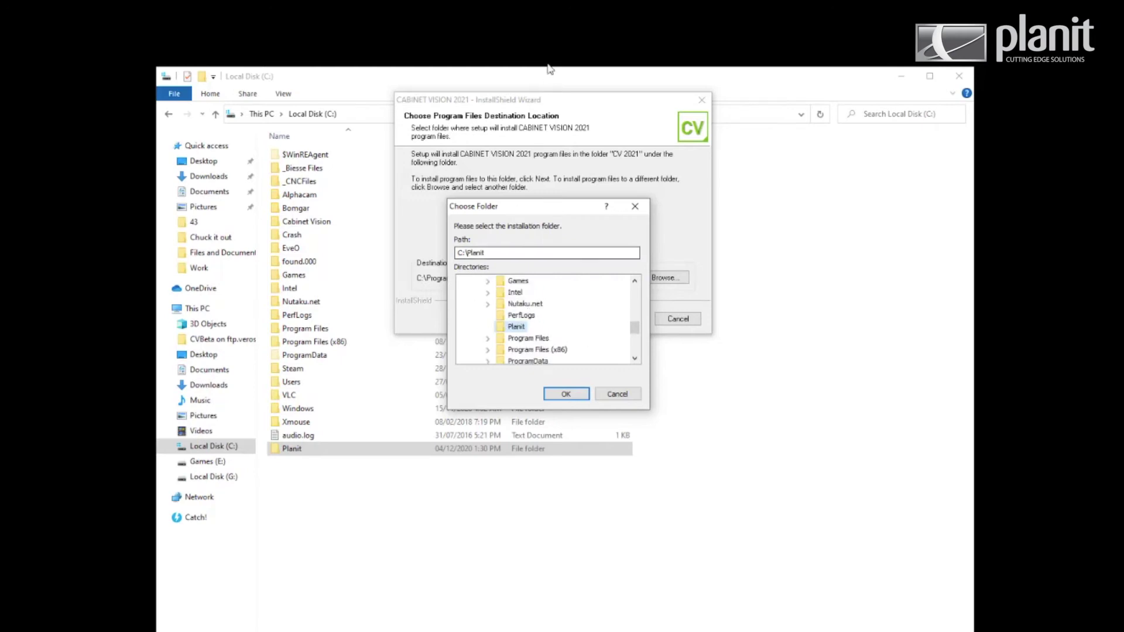
{"action": "left_click", "coordinate": [565, 394]}
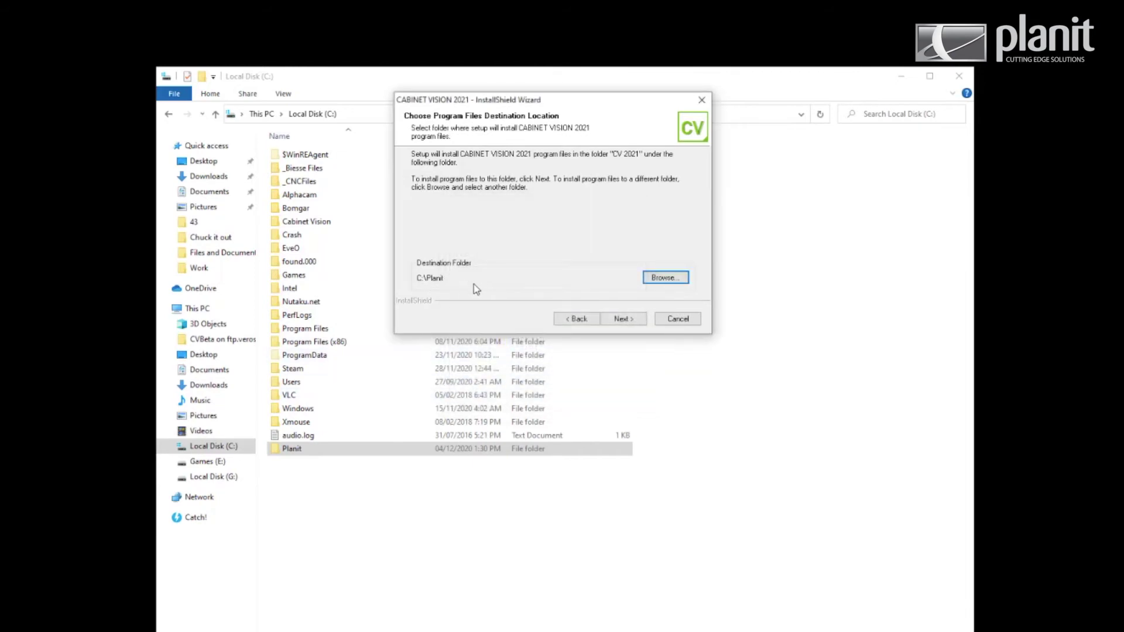
{"action": "left_click", "coordinate": [634, 324]}
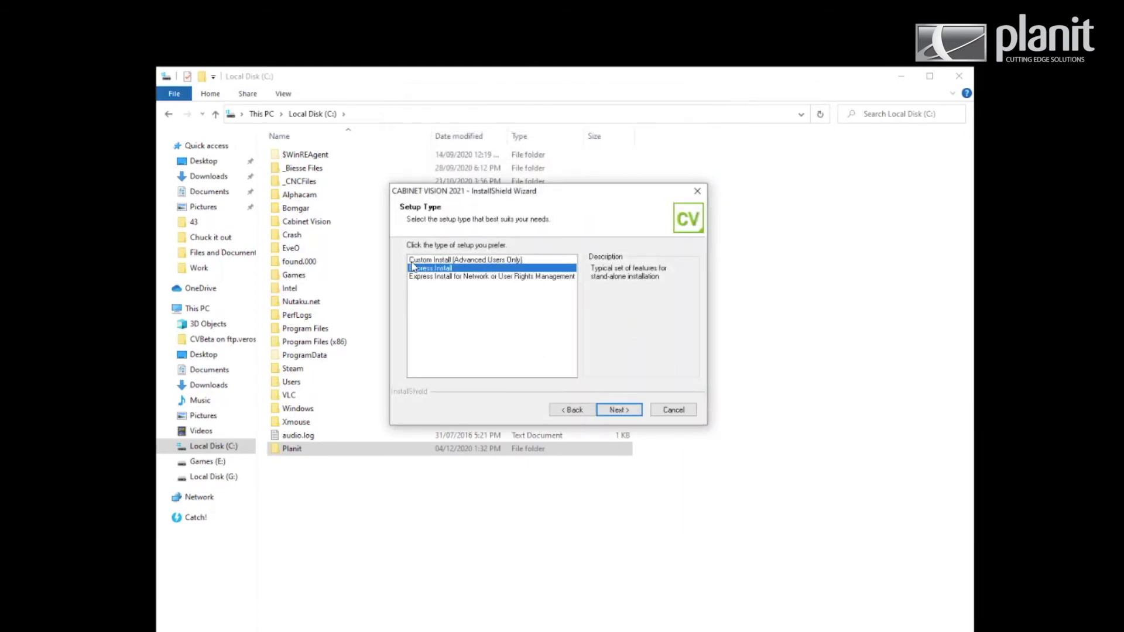
- Choose Custom Install (Advanced Users Only) and review the S2M CENTER and xCRM entries on the feature selection page
{"action": "left_click", "coordinate": [430, 260]}
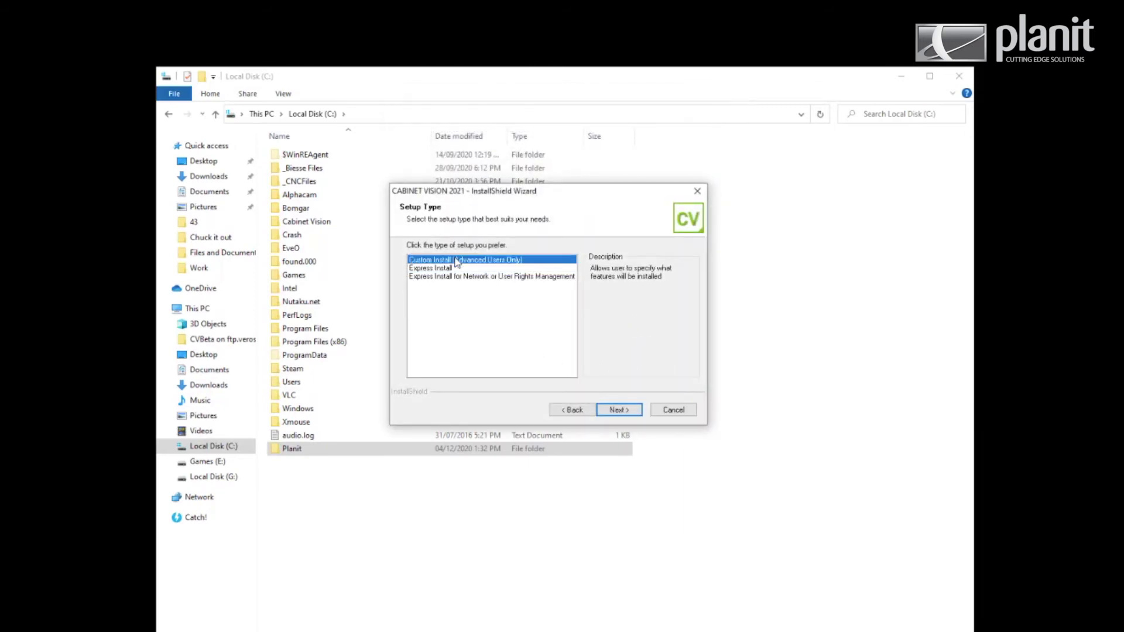
{"action": "left_click", "coordinate": [619, 410]}
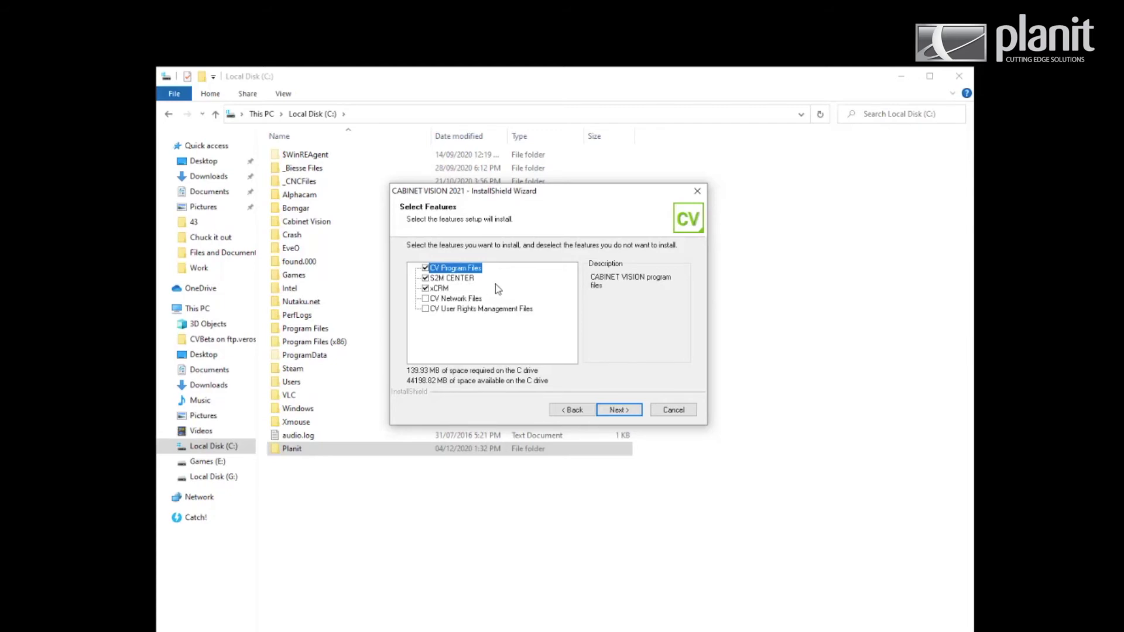
{"action": "left_click", "coordinate": [452, 278]}
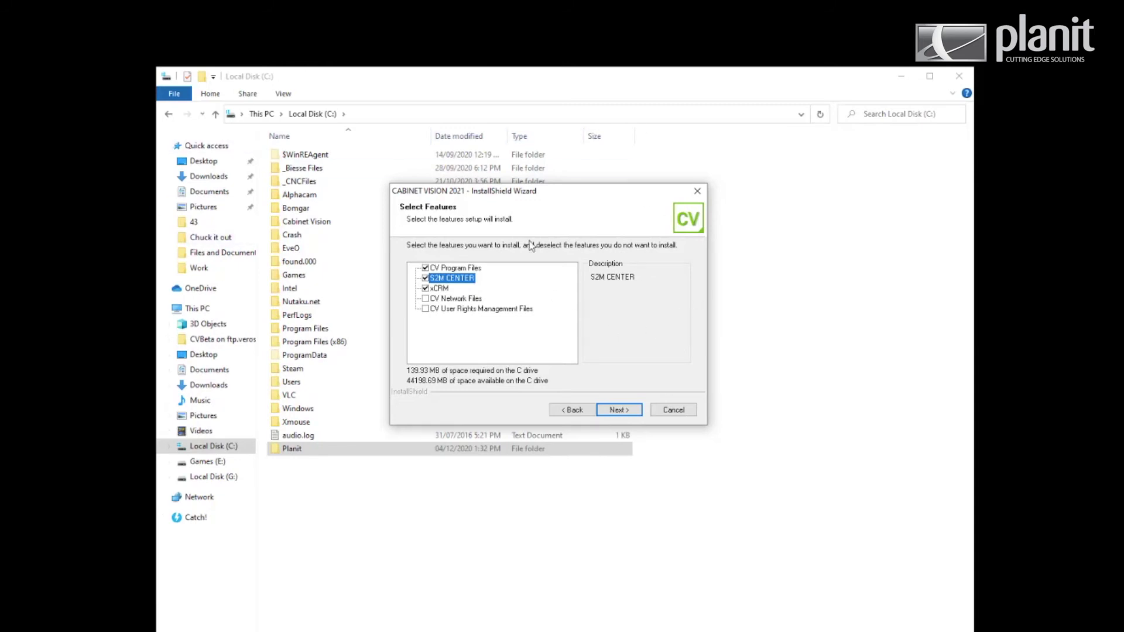
{"action": "left_click", "coordinate": [446, 289]}
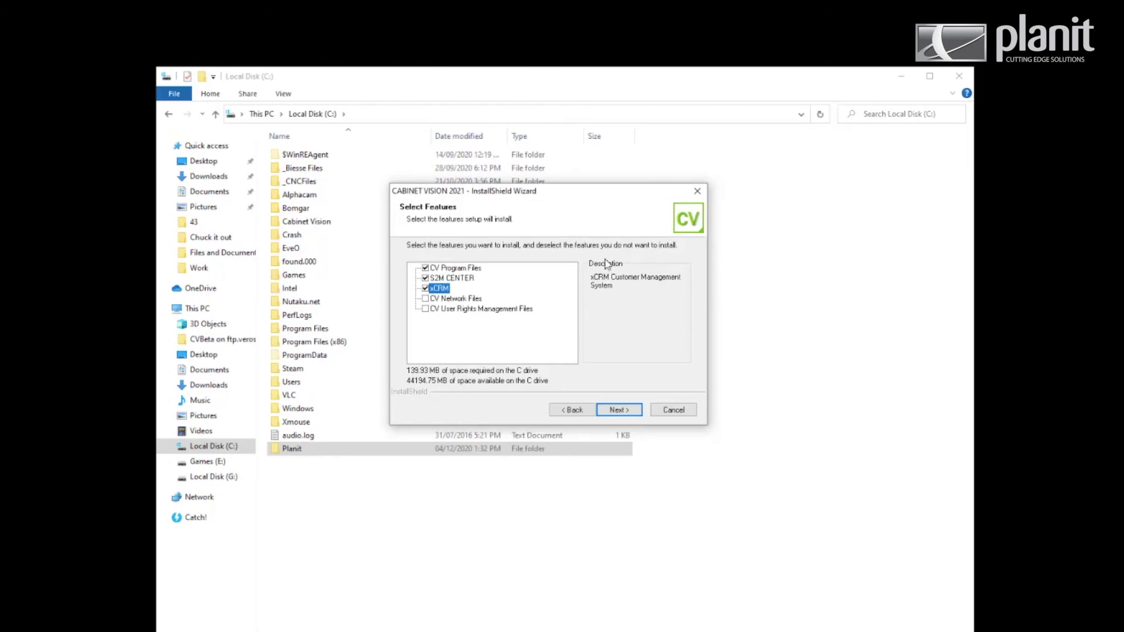
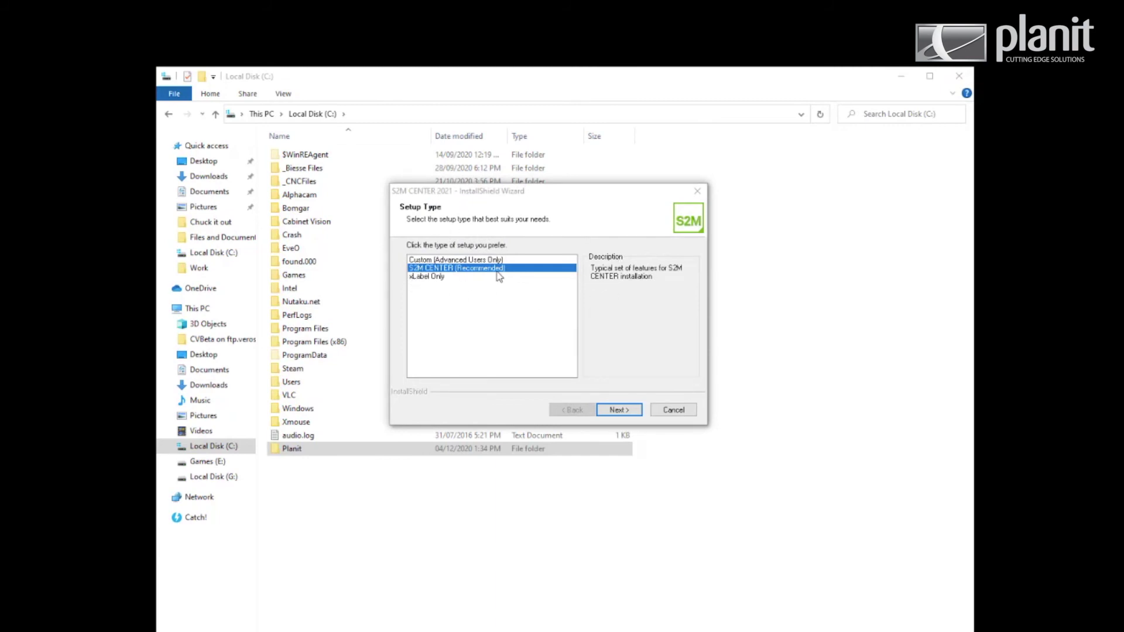
- Install S2M CENTER with the recommended setup type and finish the CABINET VISION 2021 setup, choosing to restart the computer later
{"action": "left_click", "coordinate": [625, 412]}
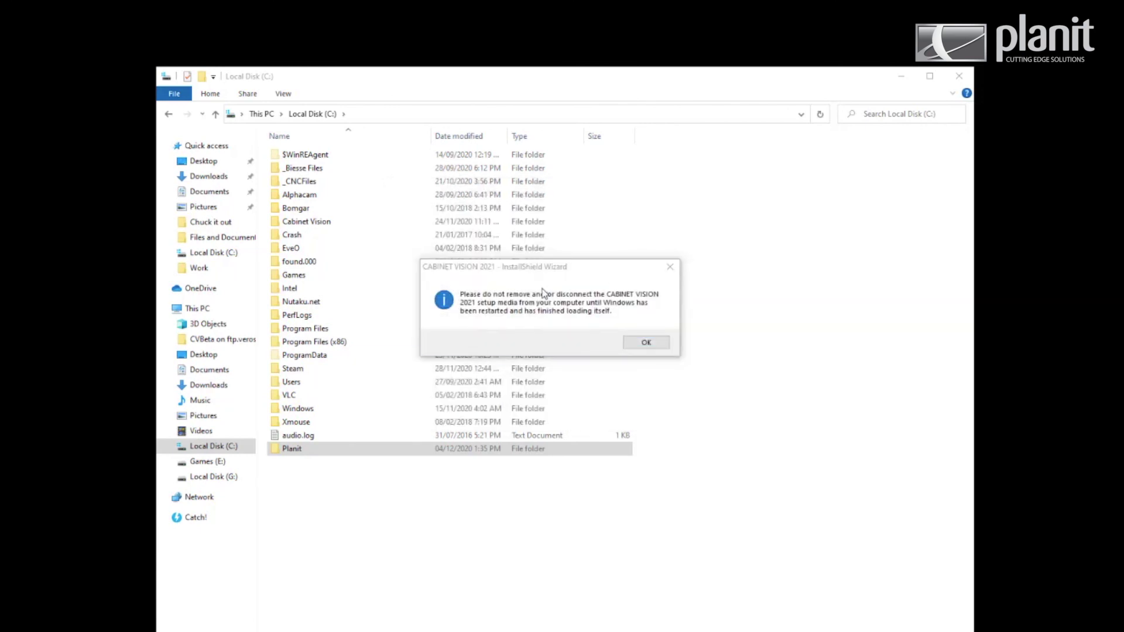
{"action": "left_click", "coordinate": [631, 342]}
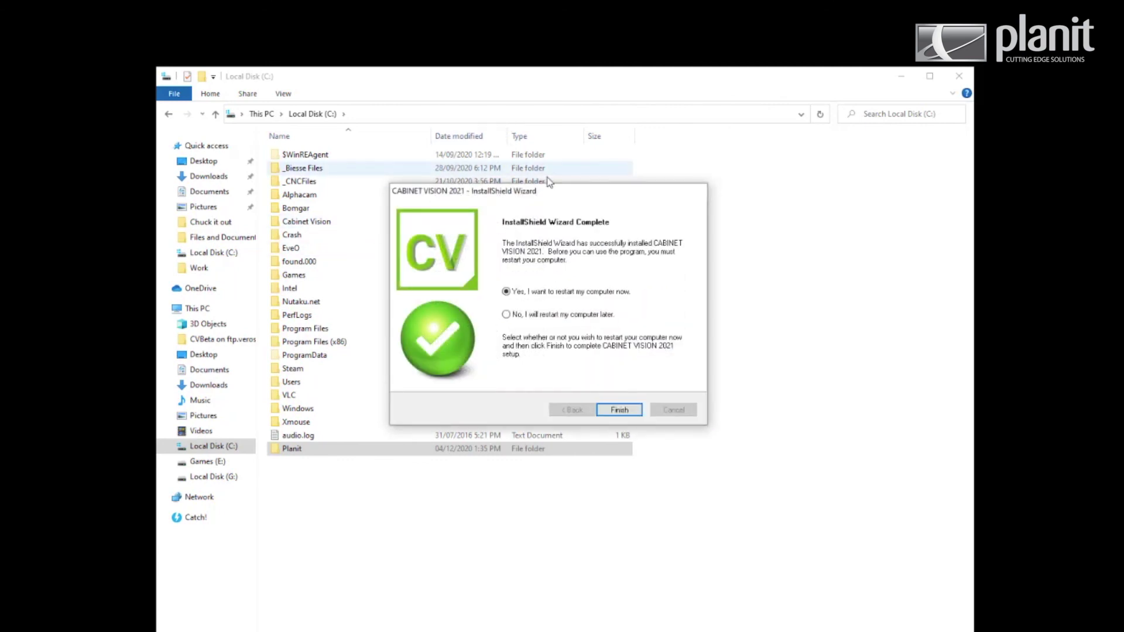
{"action": "left_click", "coordinate": [507, 316]}
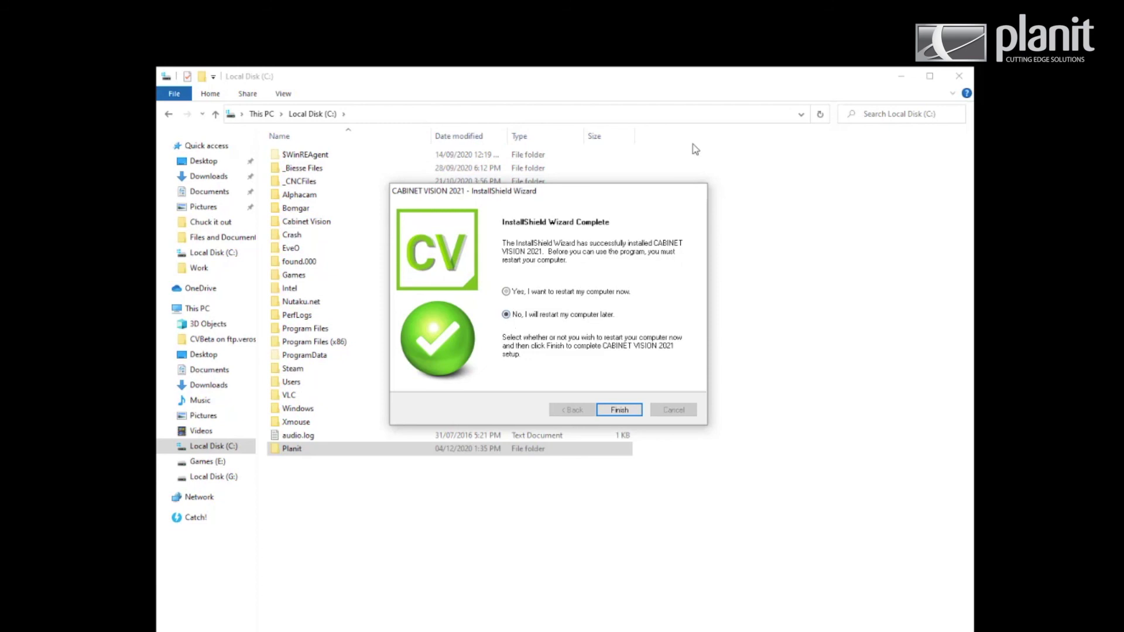
{"action": "left_click", "coordinate": [619, 410]}
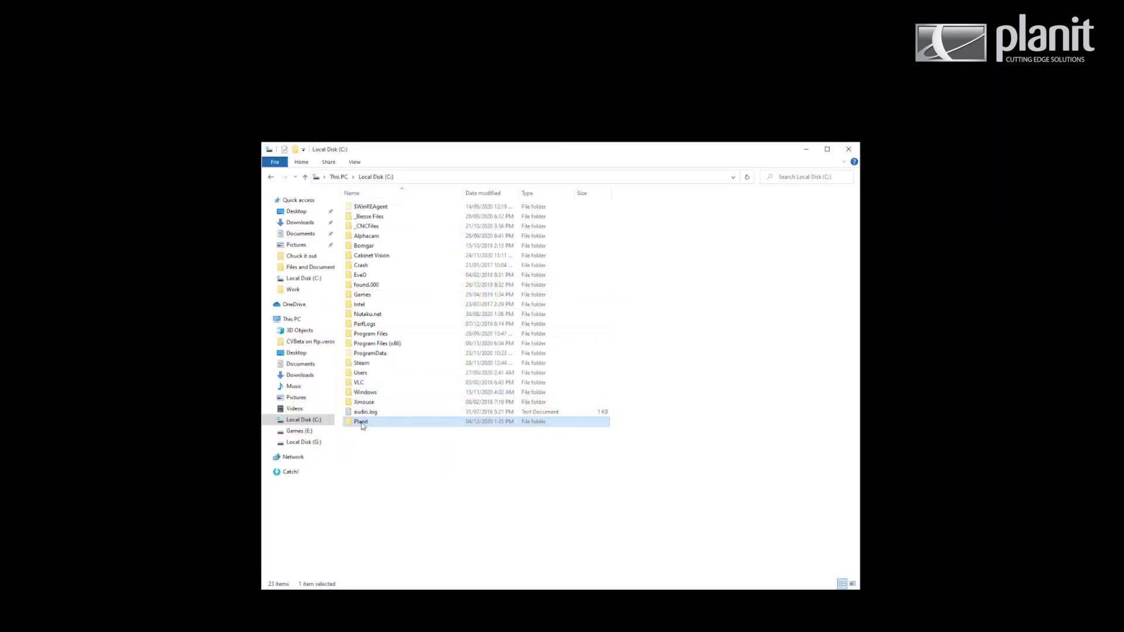
- Open the Planit folder on Local Disk (C:) to check the installed files
{"action": "left_click", "coordinate": [357, 424], "text": "ctrl"}
{"action": "double_click", "coordinate": [355, 423]}
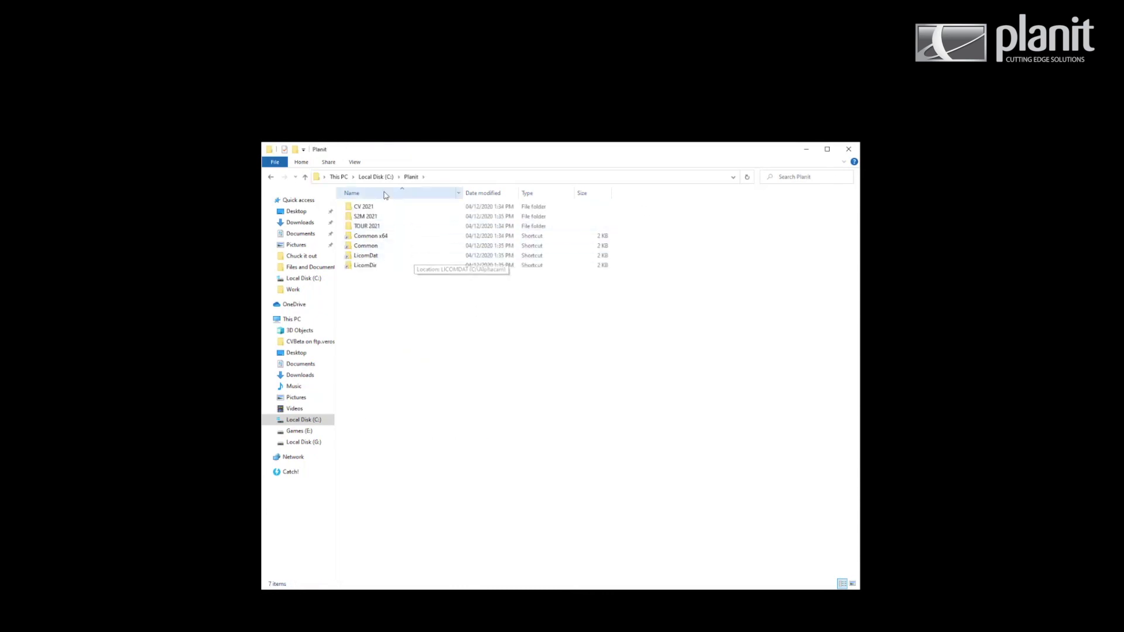